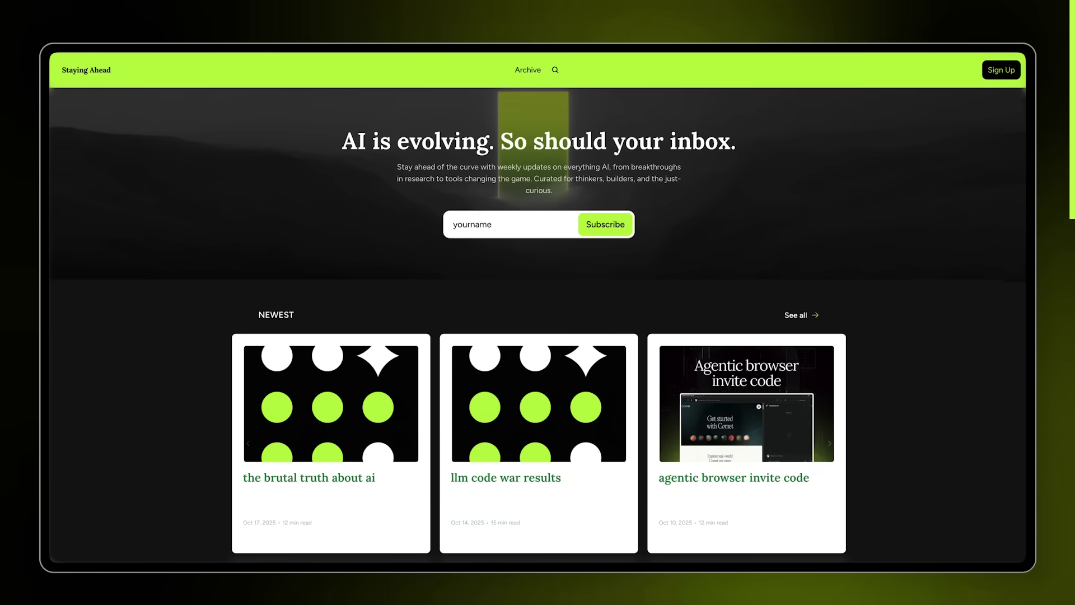
text(@email.co)
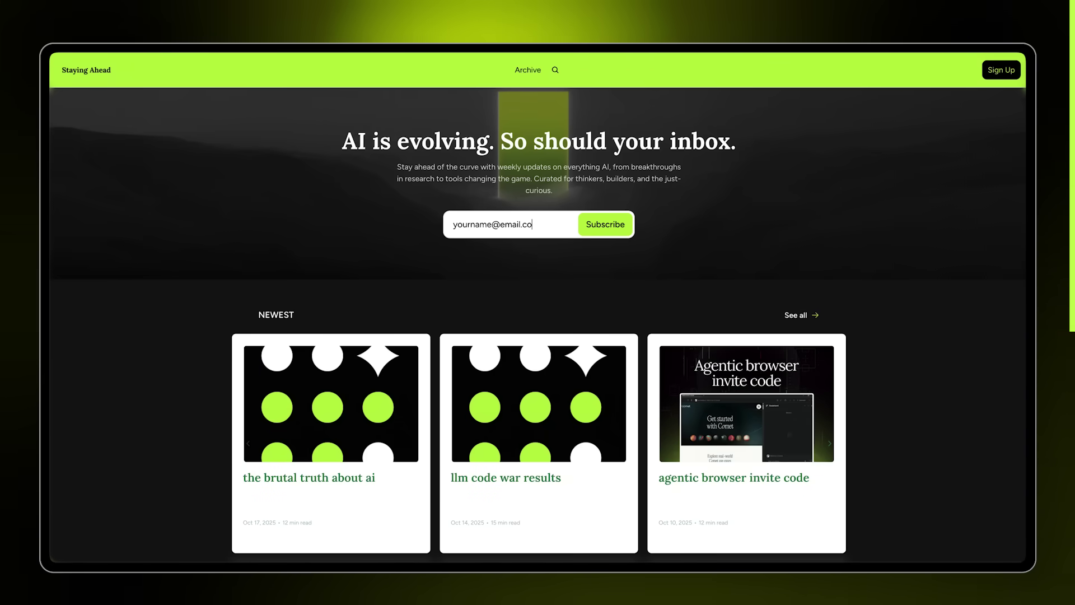
text(m)
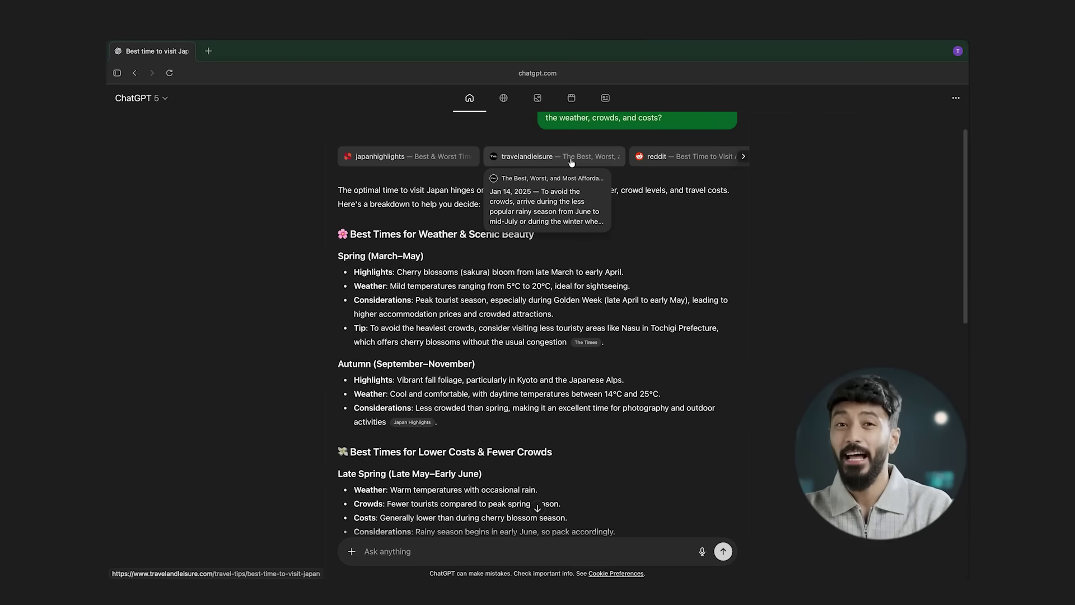
click(586, 343)
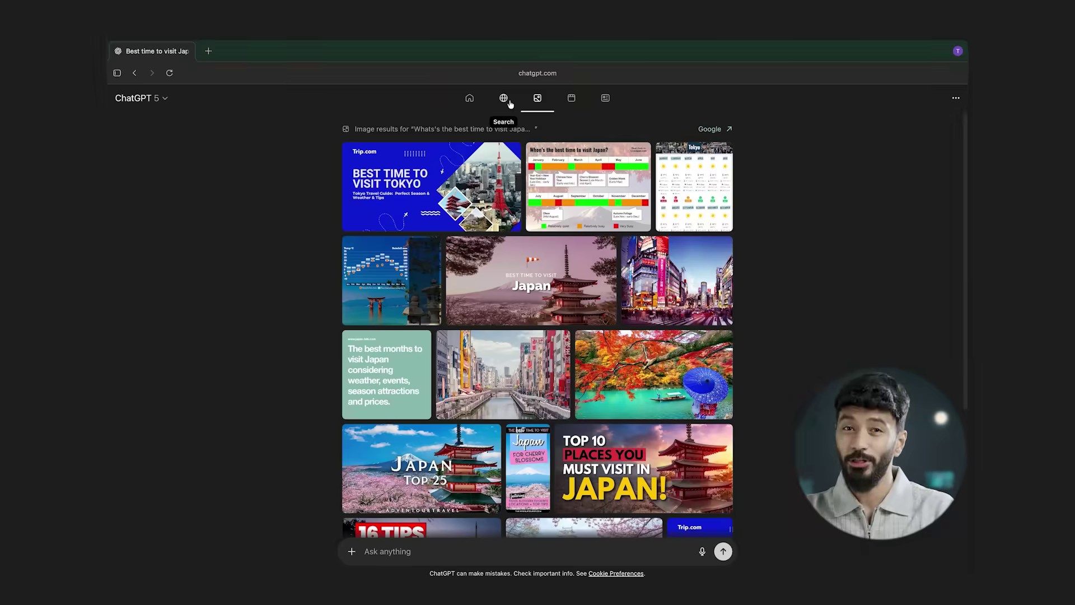
click(571, 98)
click(503, 98)
click(470, 98)
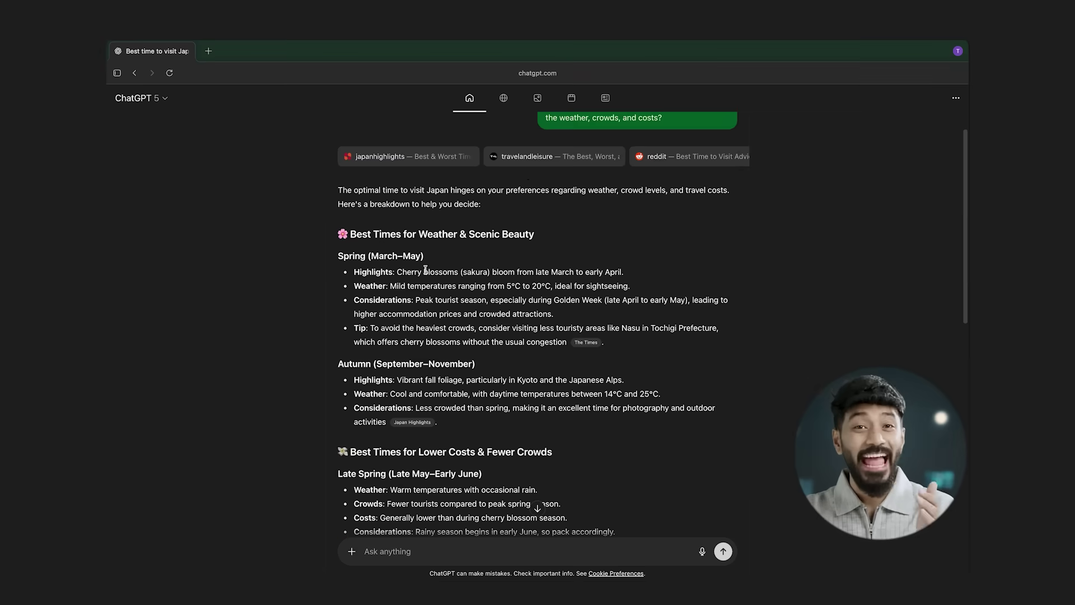
scroll(434, 383, down, 3)
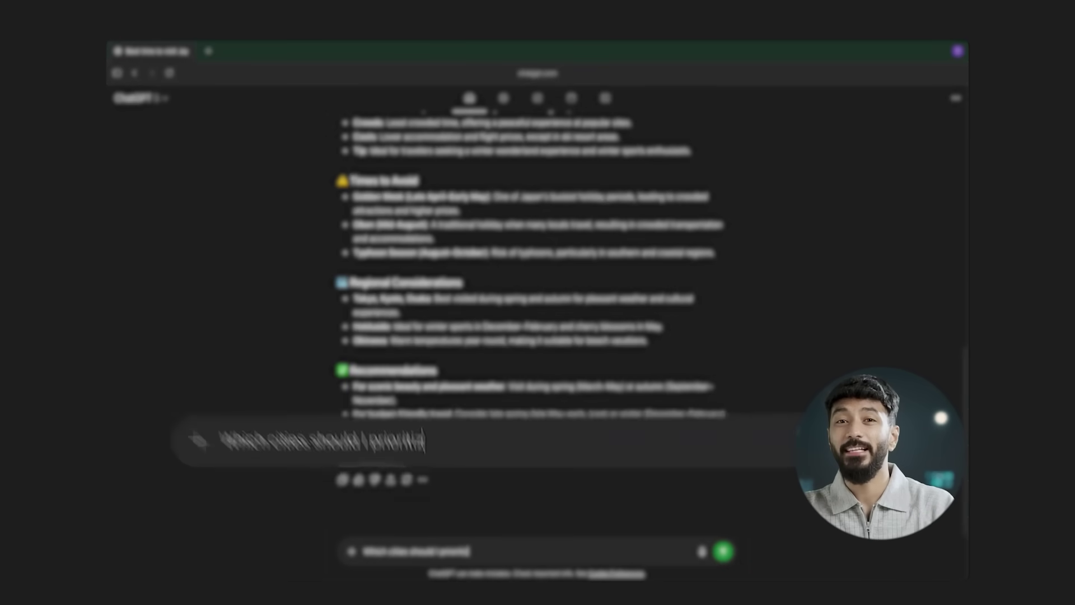
Ask which Japanese cities to prioritize and for a 10-day trip budget, then read the replies
text(e?)
key(Return)
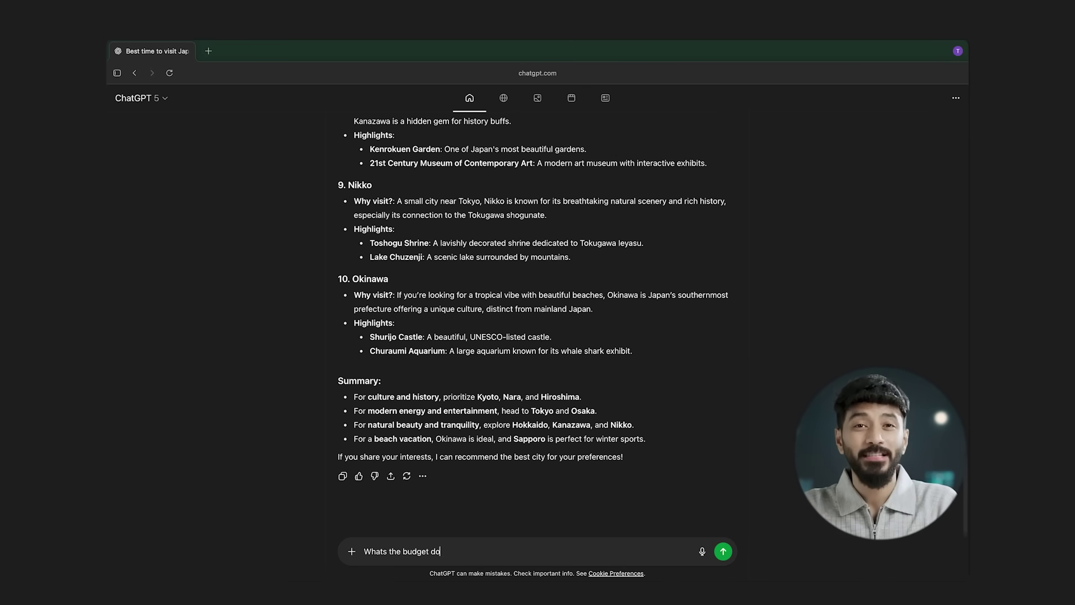
text(y trip?)
key(Return)
text(G)
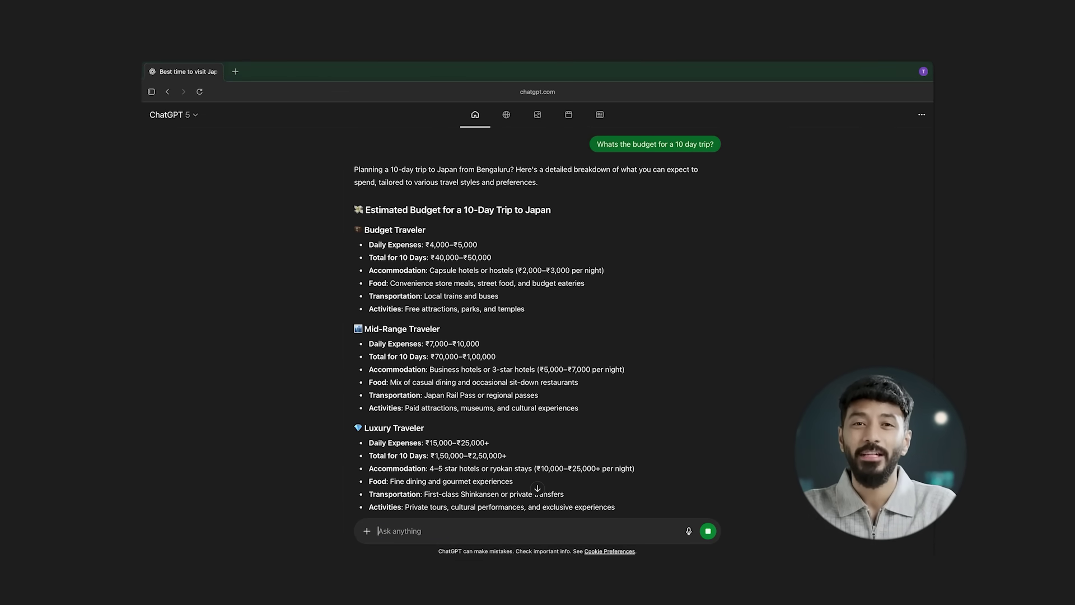
scroll(450, 383, down, 4)
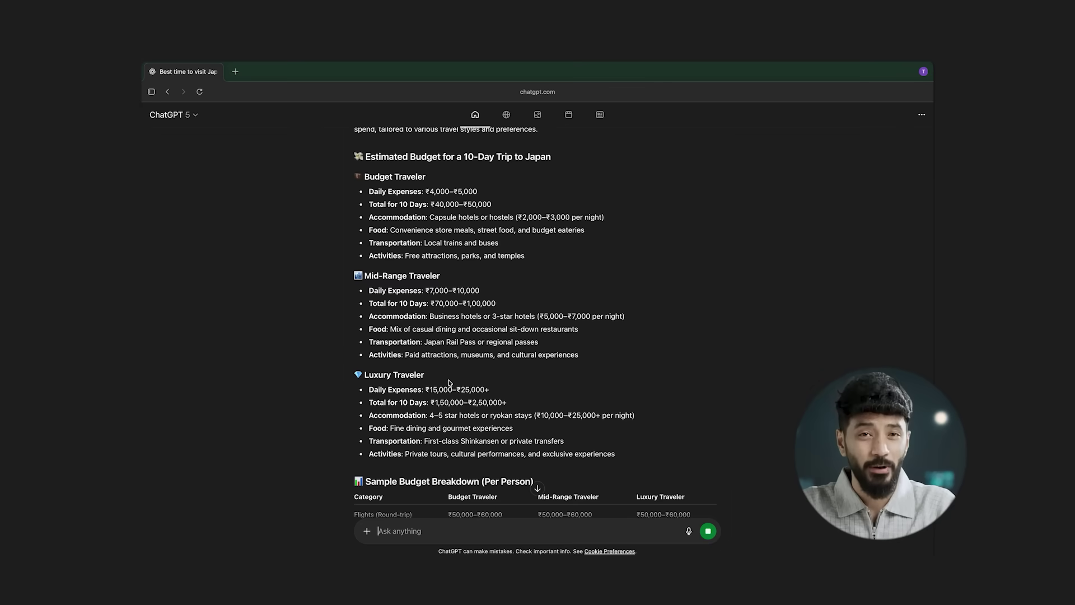
scroll(450, 383, down, 5)
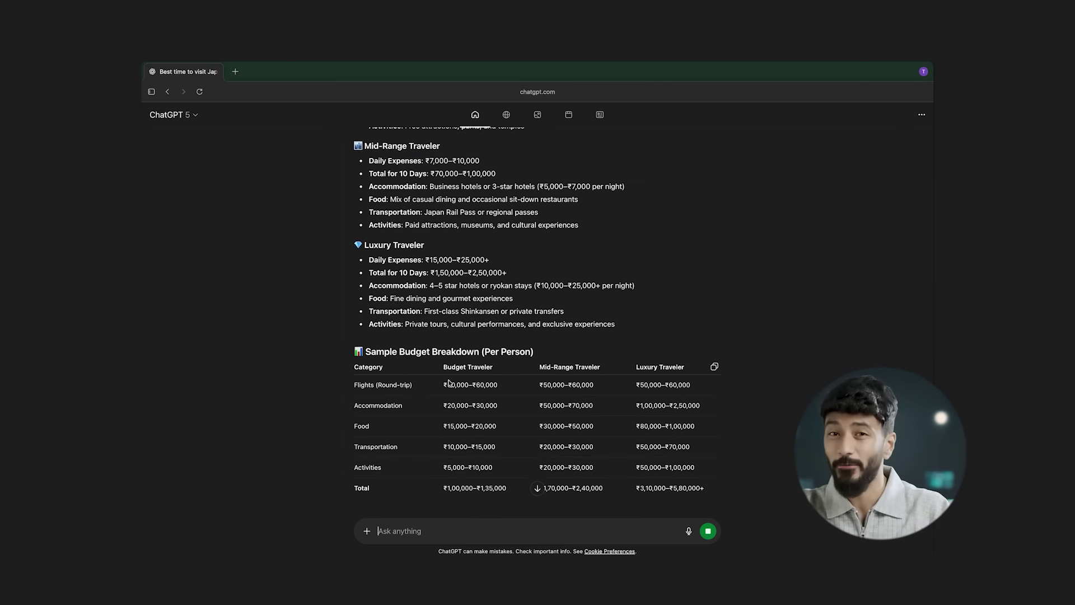
scroll(449, 383, down, 2)
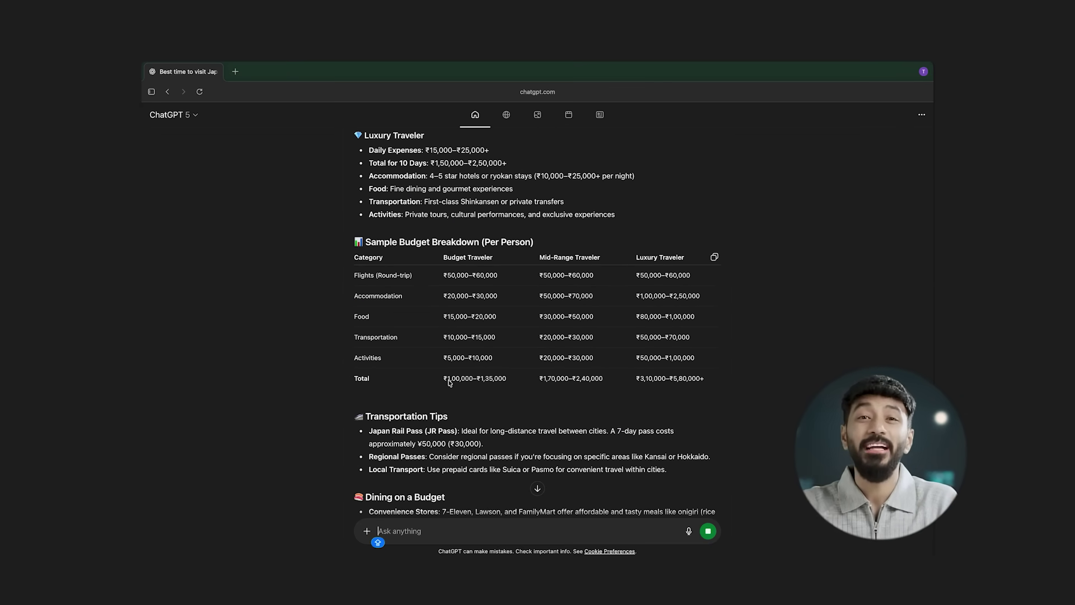
scroll(450, 383, down, 2)
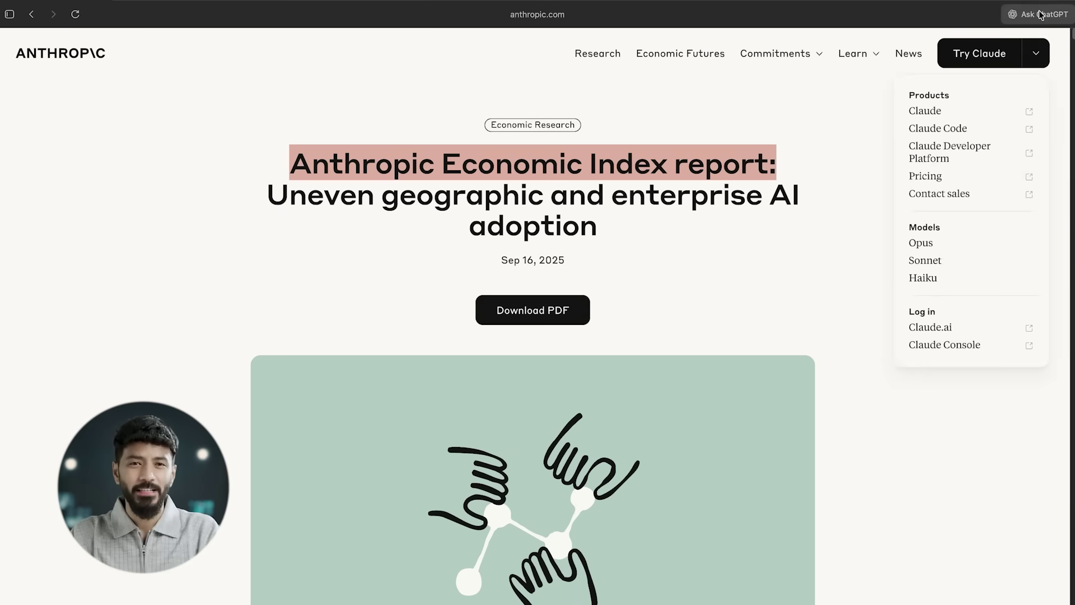
In the Ask ChatGPT sidebar, request 'Summarize this article in 3 bullet points' for the Economic Index report
click(1040, 15)
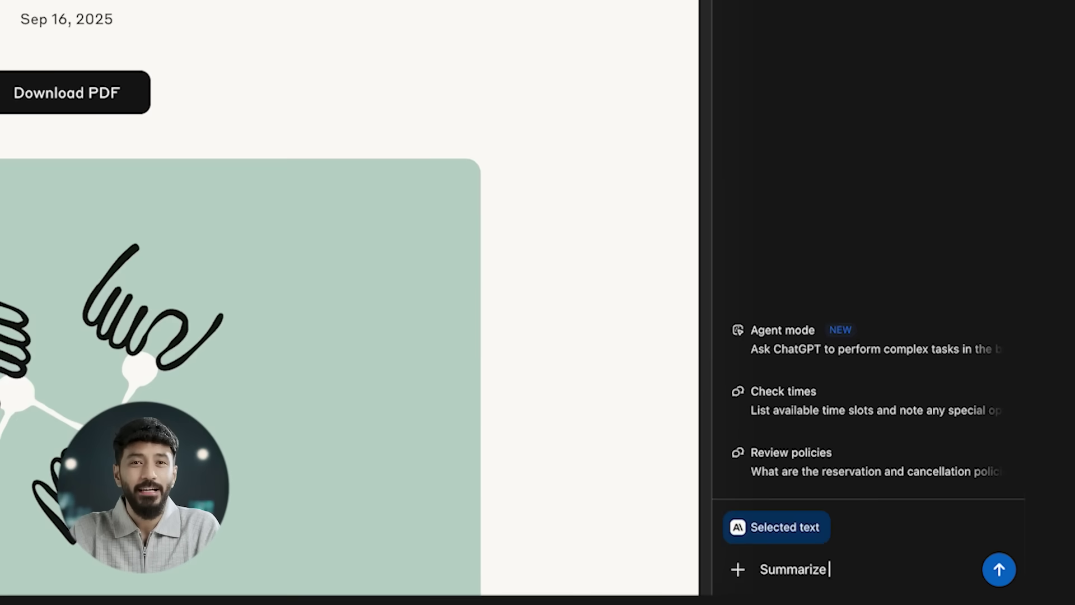
text(le in 3 bullet points)
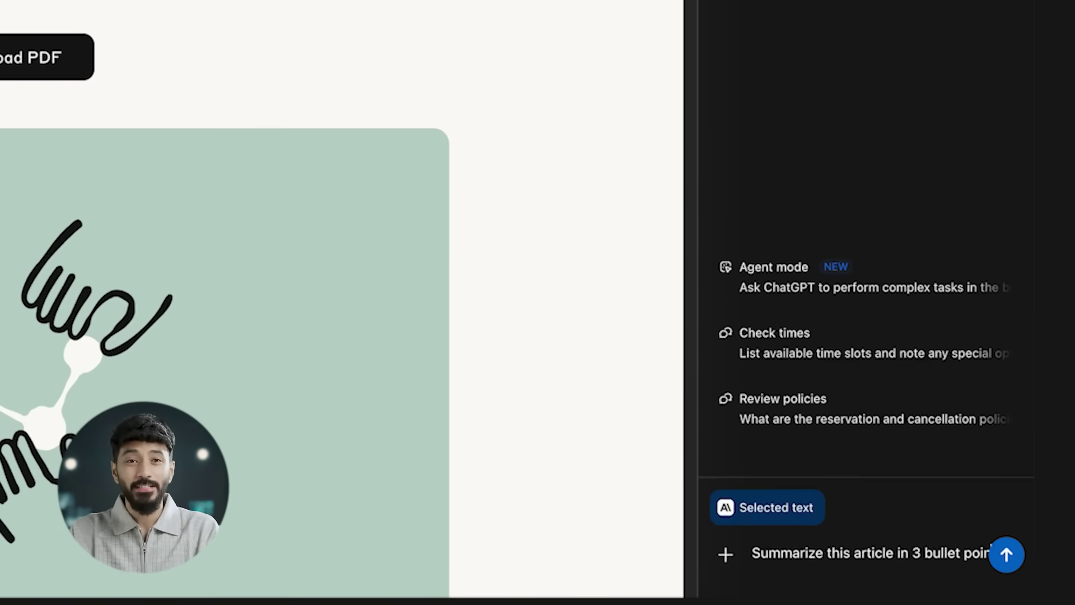
key(Return)
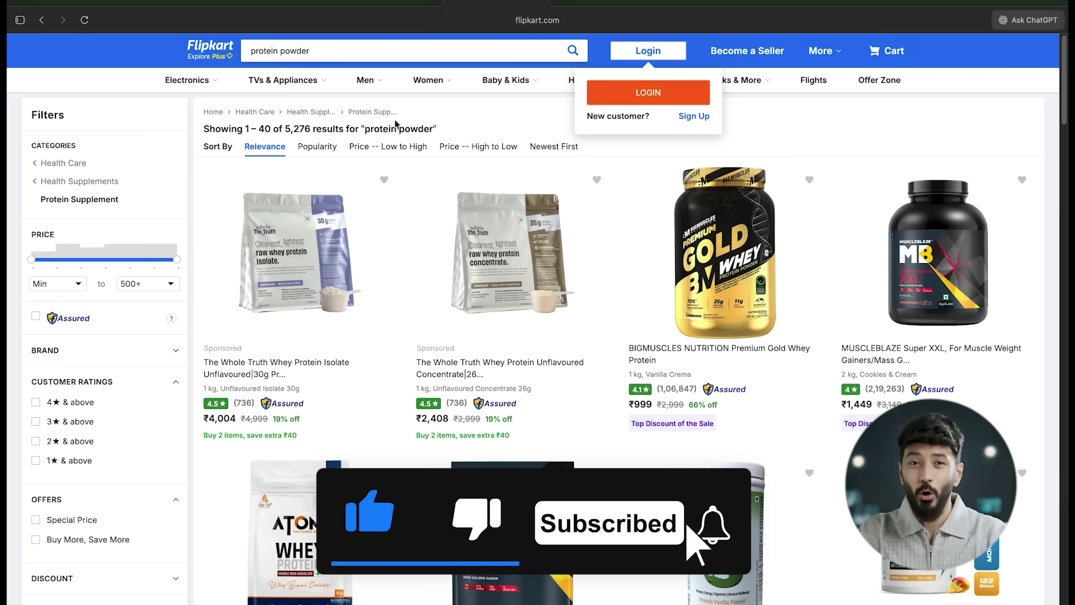
Open The Whole Truth Whey Protein Isolate page and have the sidebar summarise its reviews
click(327, 291)
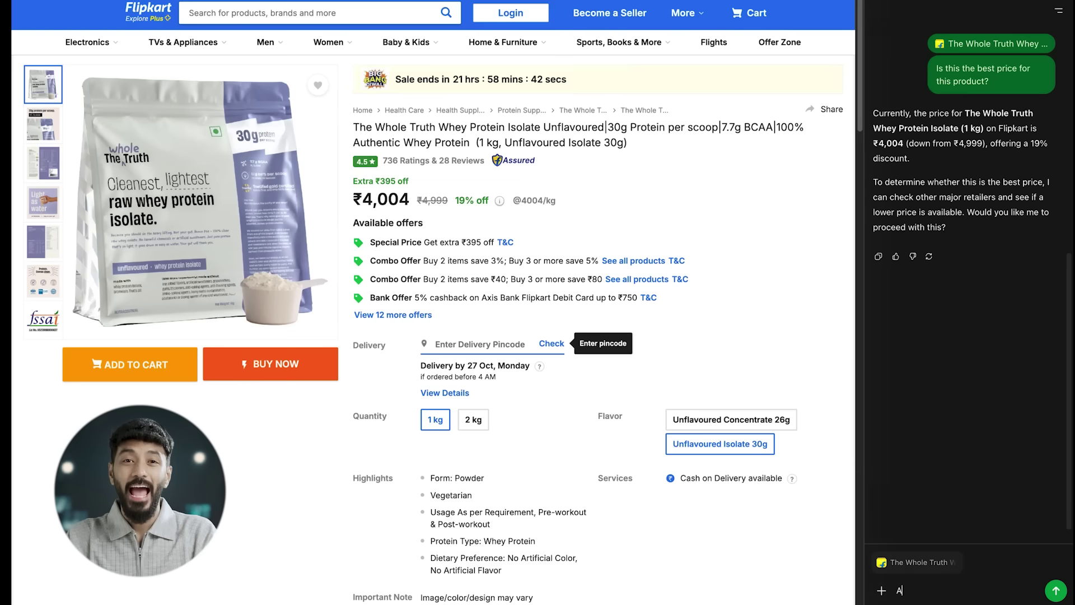
text(ummaries)
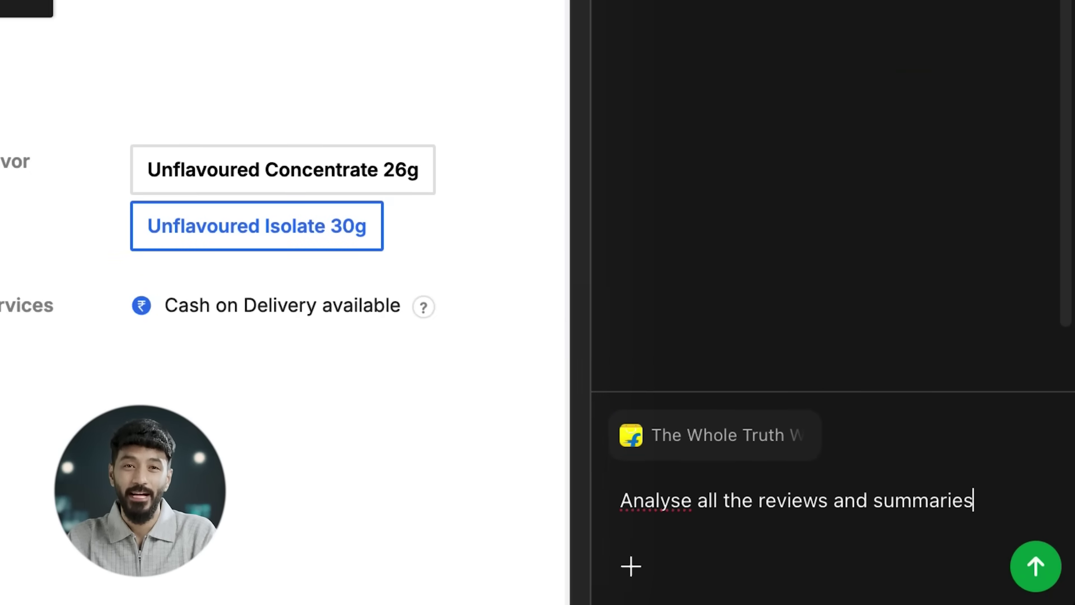
text( them for me)
key(Return)
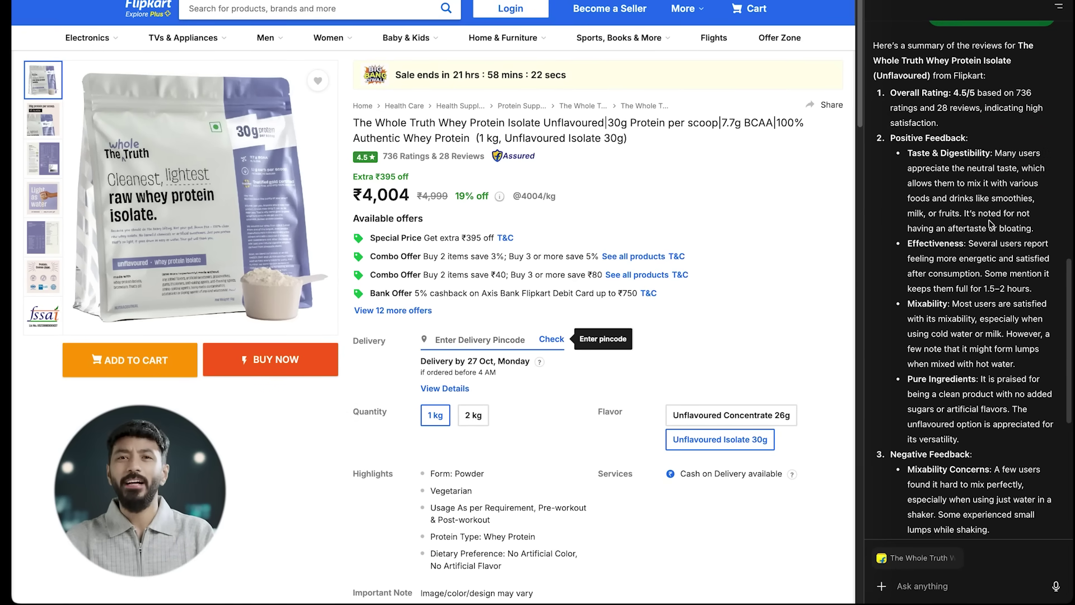
drag(968, 100, 889, 102)
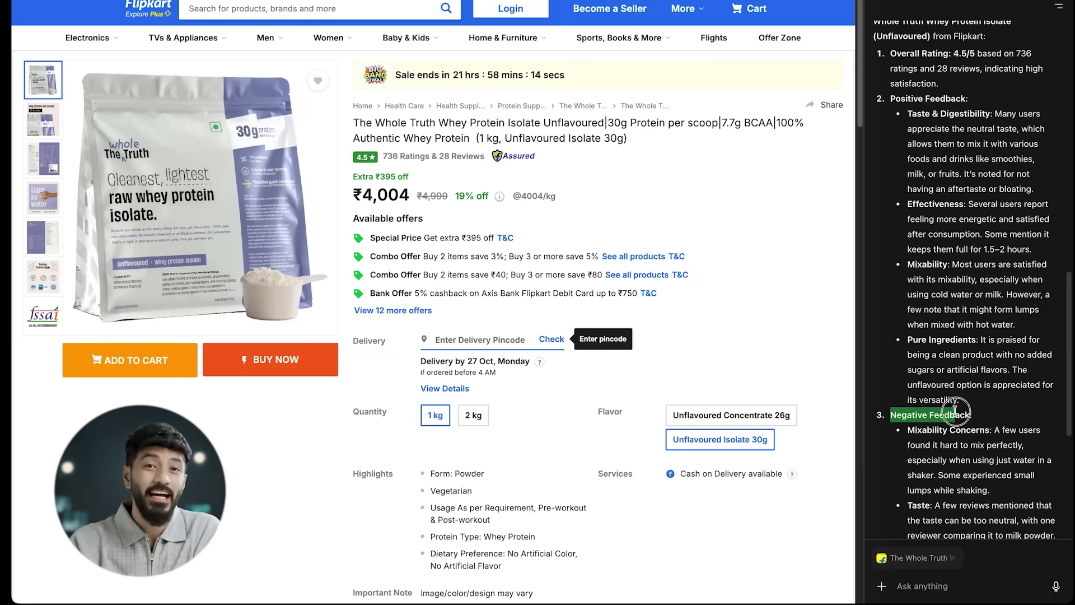
scroll(966, 410, down, 5)
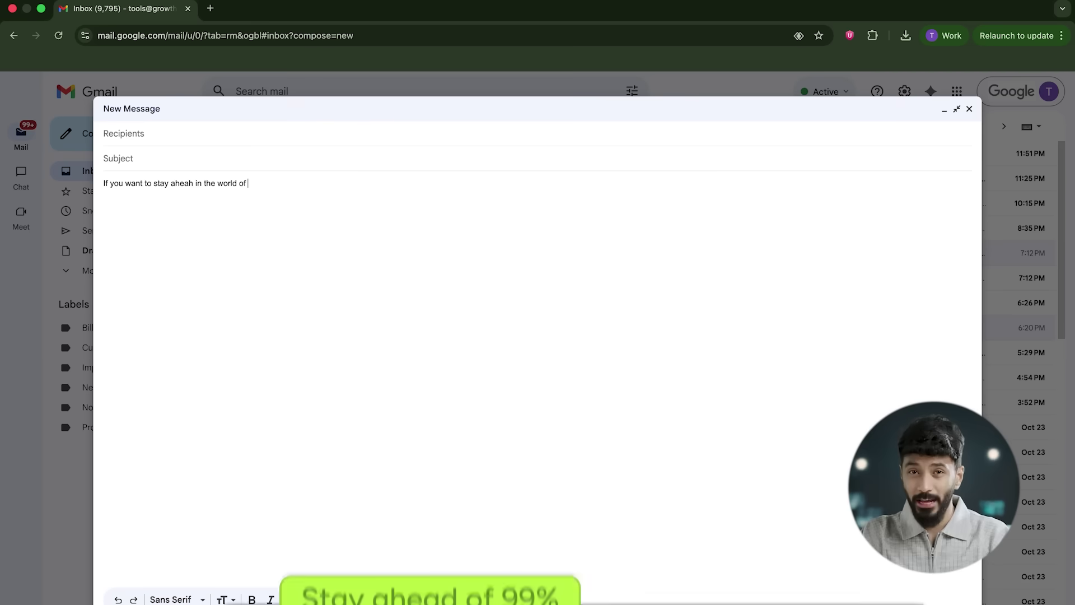
Finish the 'stay ahead in the world of AI' line, have ChatGPT write an email, and select it
text(AI)
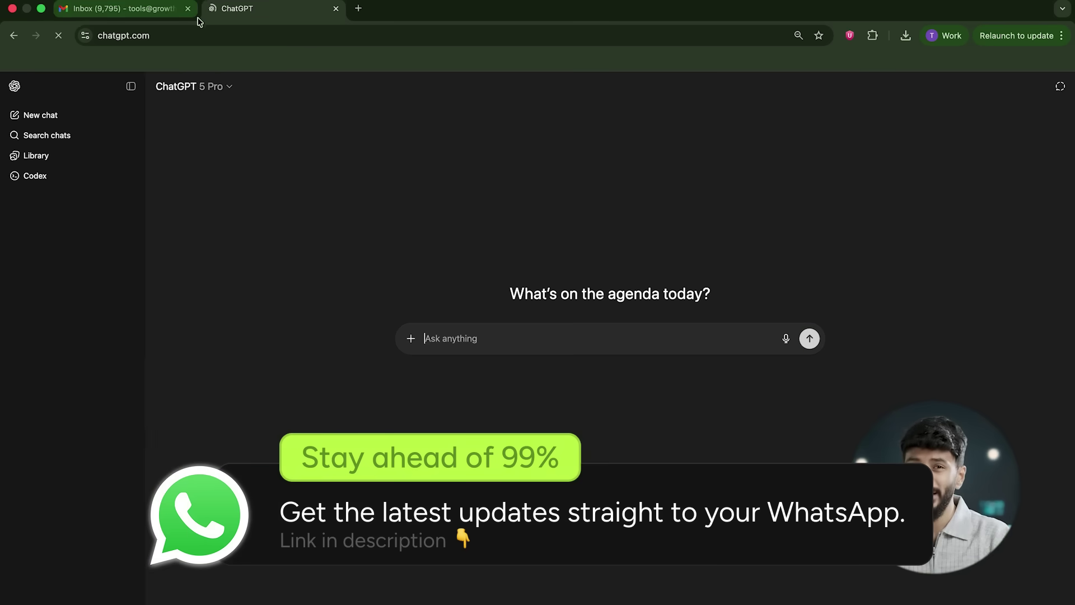
click(193, 18)
click(263, 20)
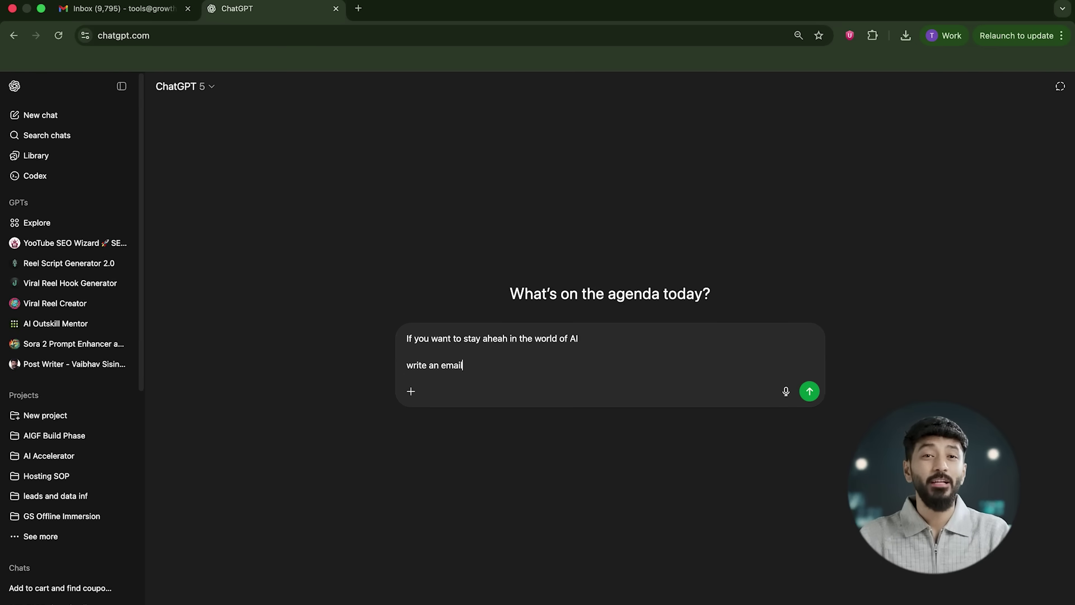
key(Return)
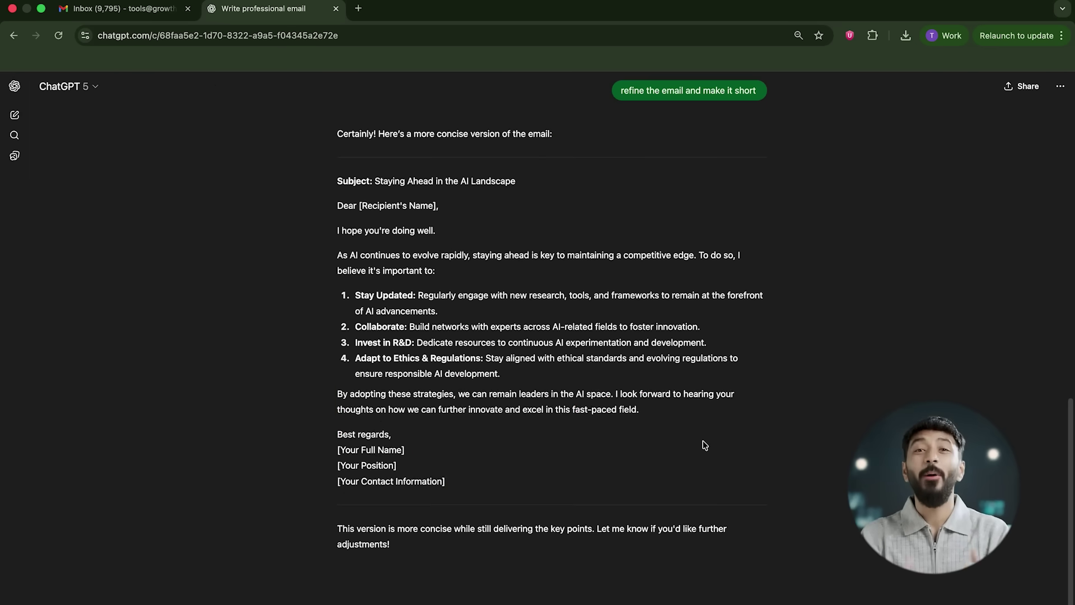
drag(336, 163, 439, 232)
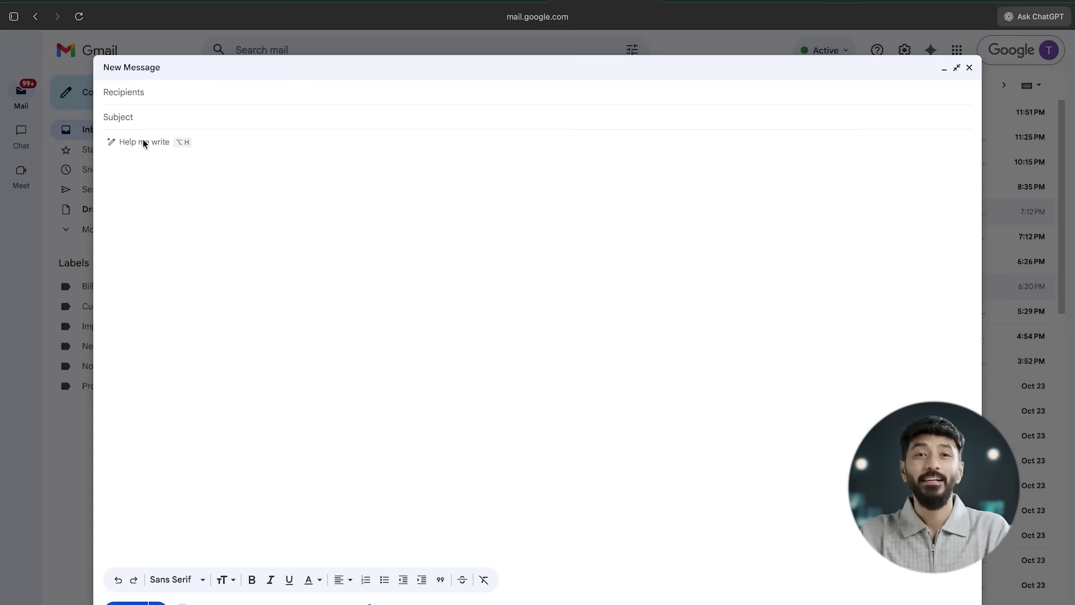
Paste the opening sentence, accept ChatGPT's rewrite, then select both paragraphs and ask 'Make this more'
text(If you’re not learning AI today, you’ll be replaced by someone who did.)
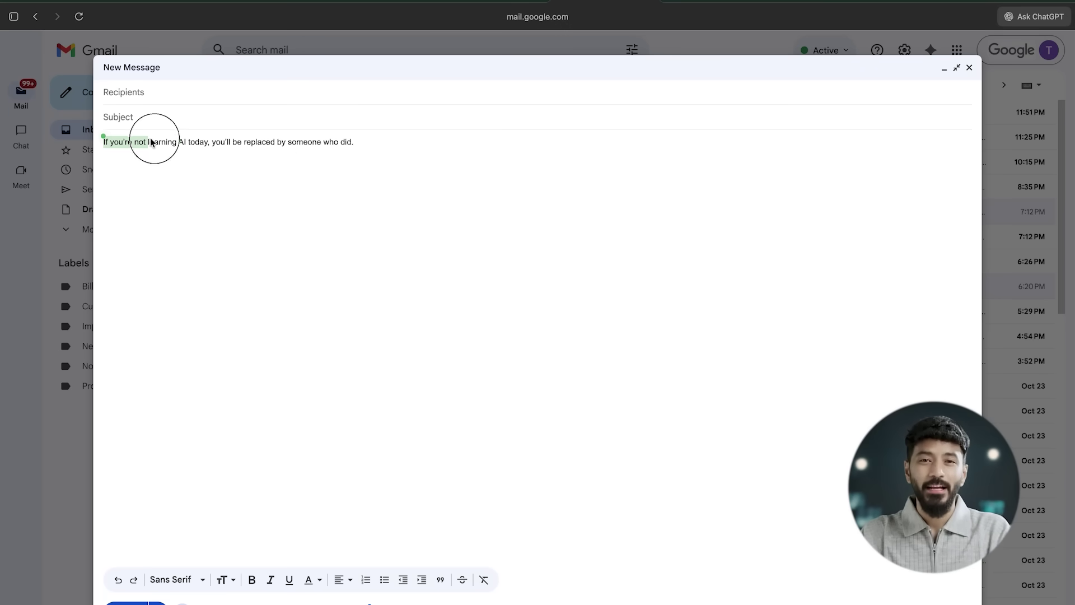
click(101, 132)
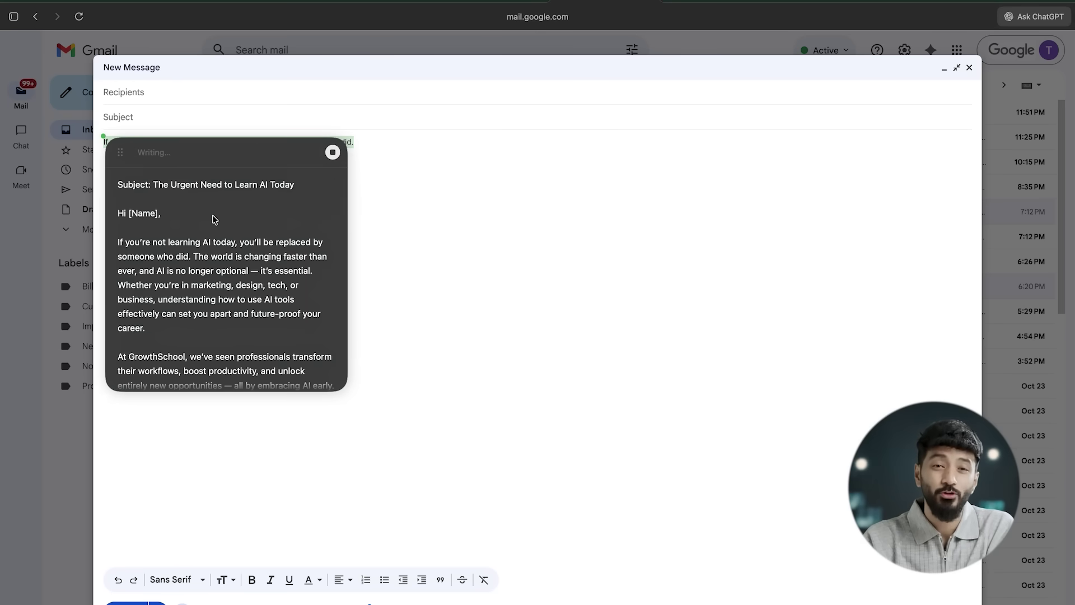
scroll(214, 219, down, 5)
scroll(215, 218, up, 5)
key(Return)
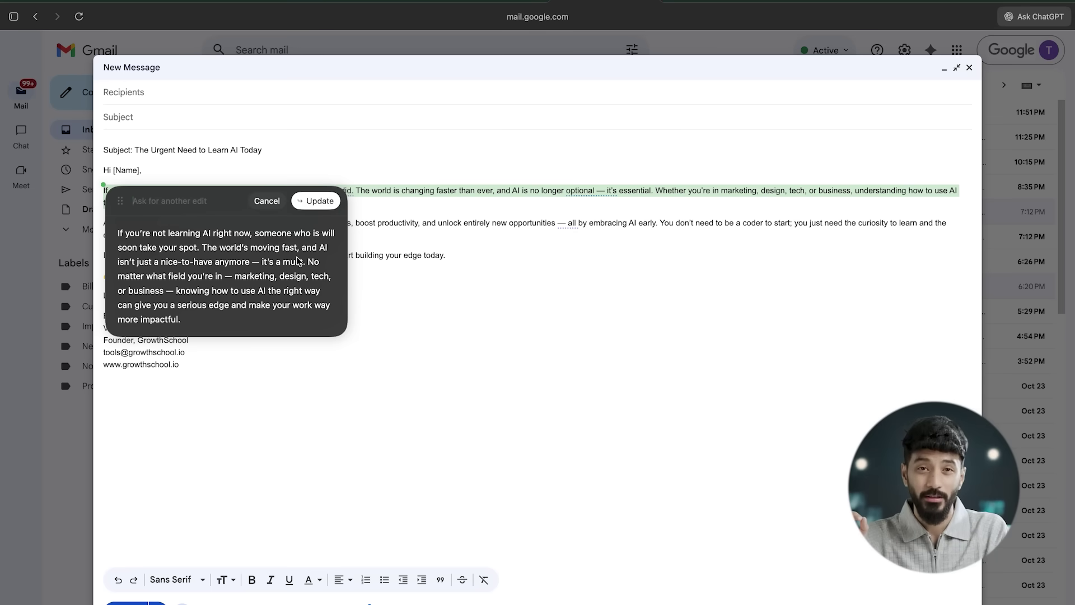
click(314, 202)
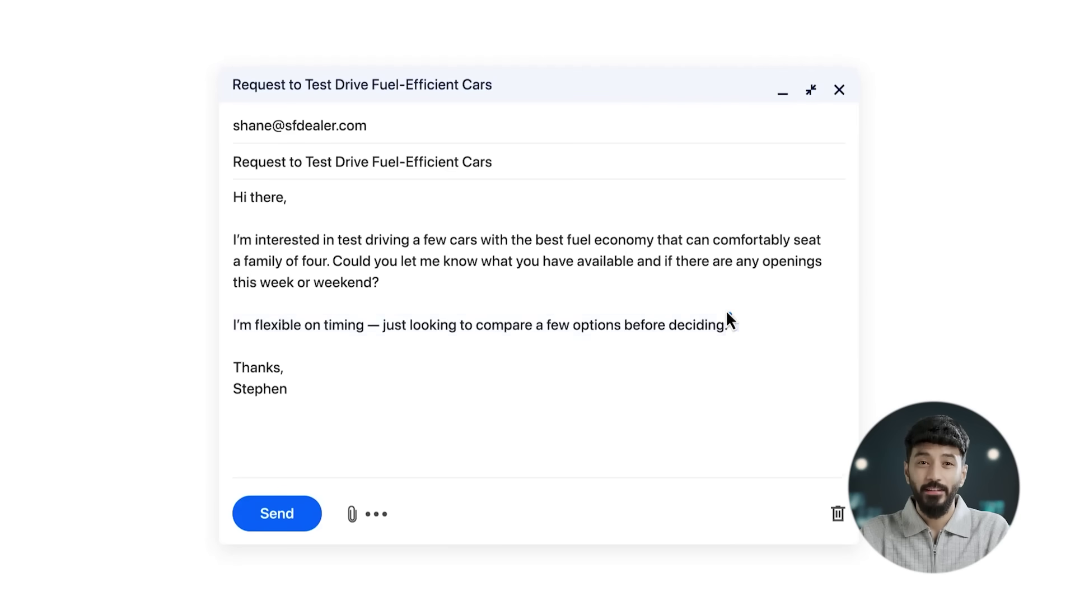
drag(727, 319, 224, 235)
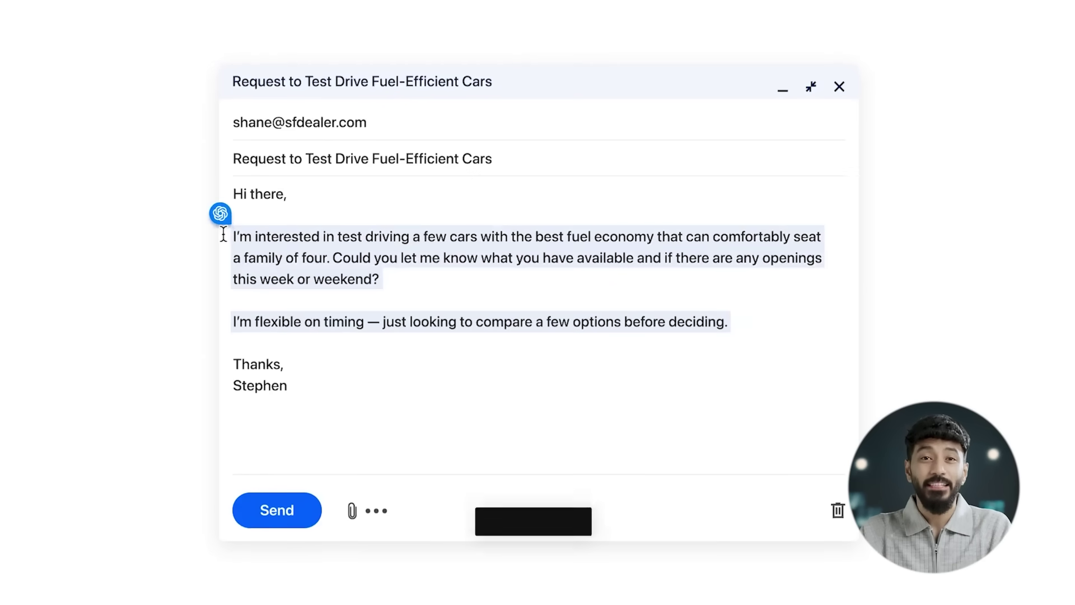
text(Make this more)
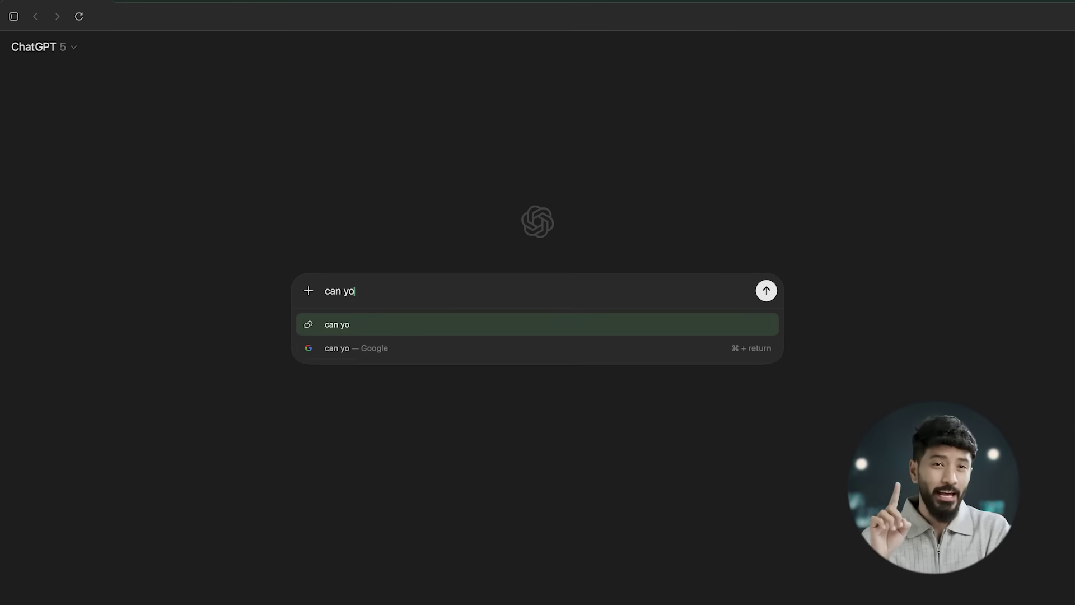
Ask Atlas to find the green Nike shoes from history and open their Nike product page
text(u provide me the green nike shoes I was looking)
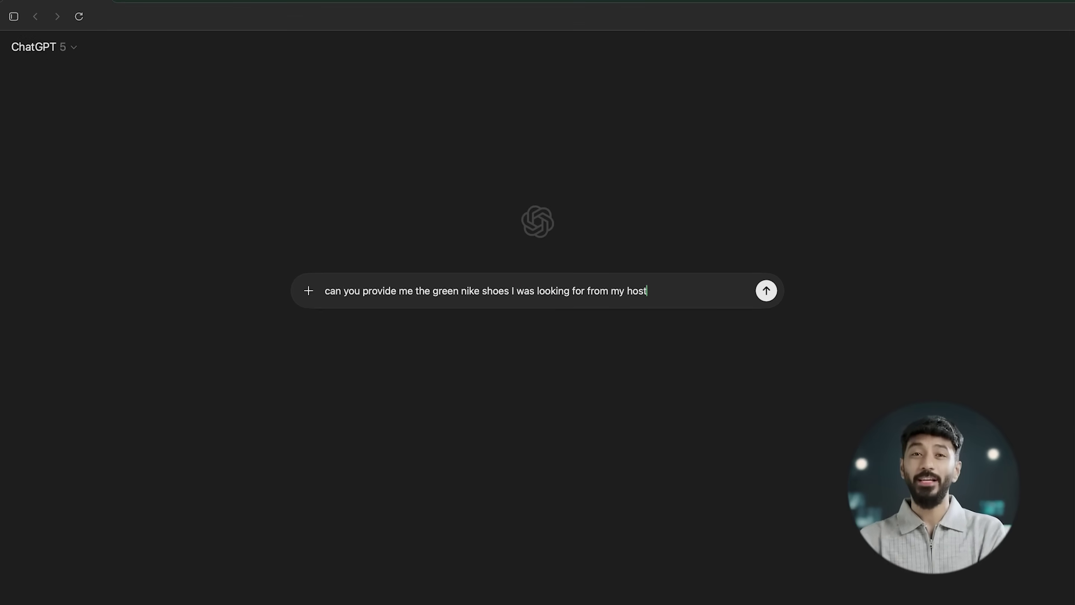
text( for from my history)
key(Return)
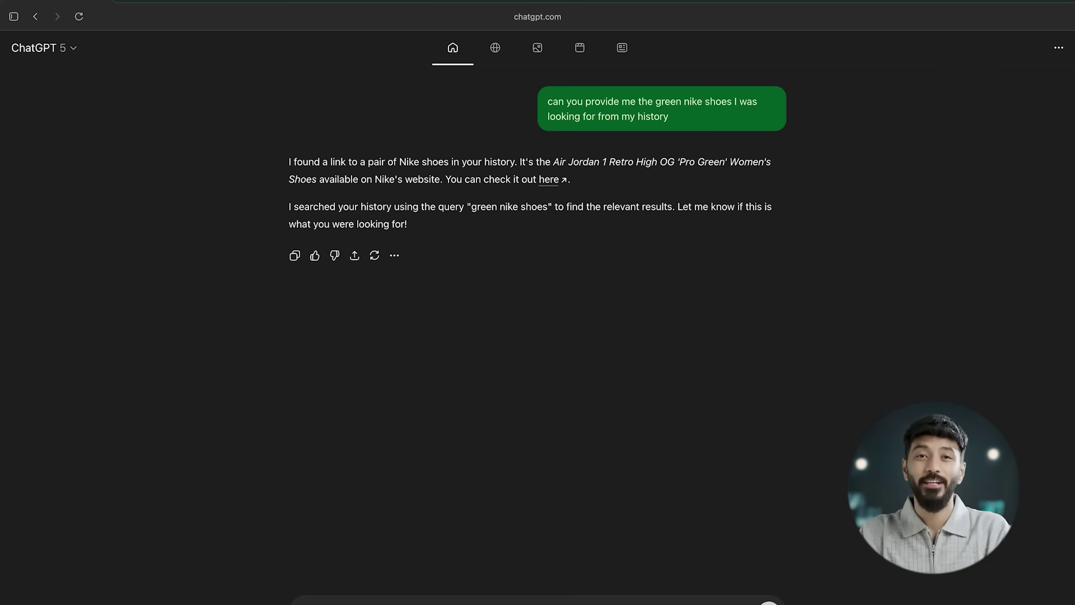
click(540, 180)
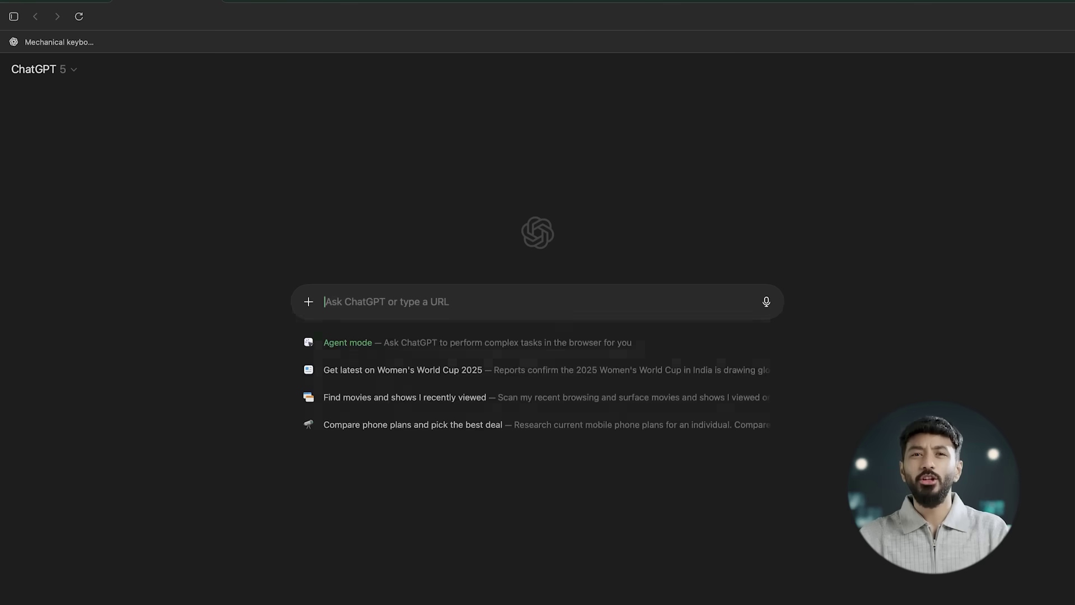
In a new tab, ask to check the Red Tape shoes in history and dismiss the memory popup
text(can you check the s)
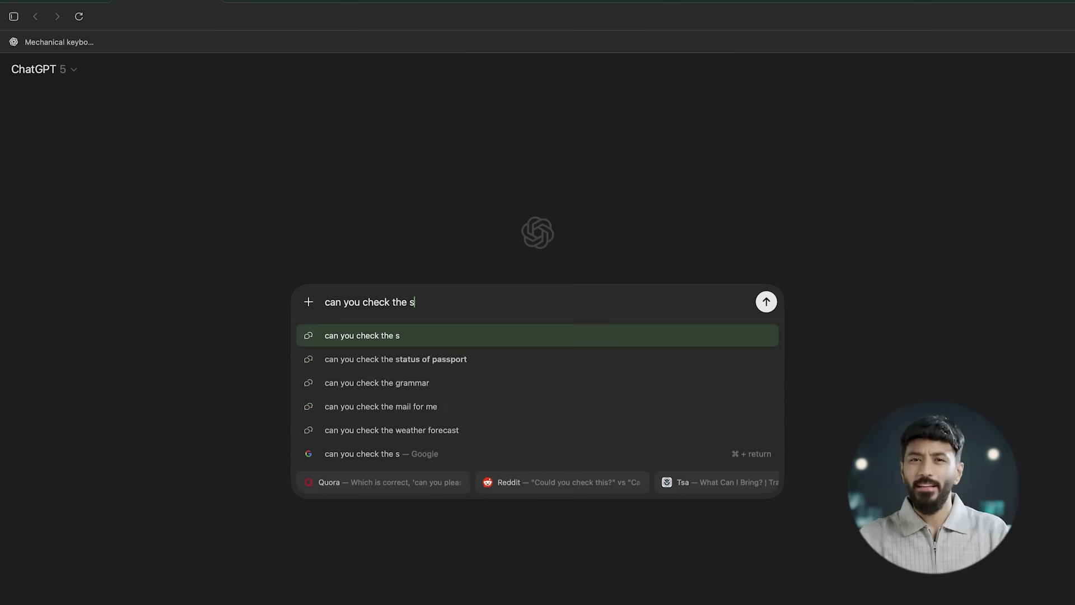
key(BackSpace)
text(red tape shoes in my history)
key(Return)
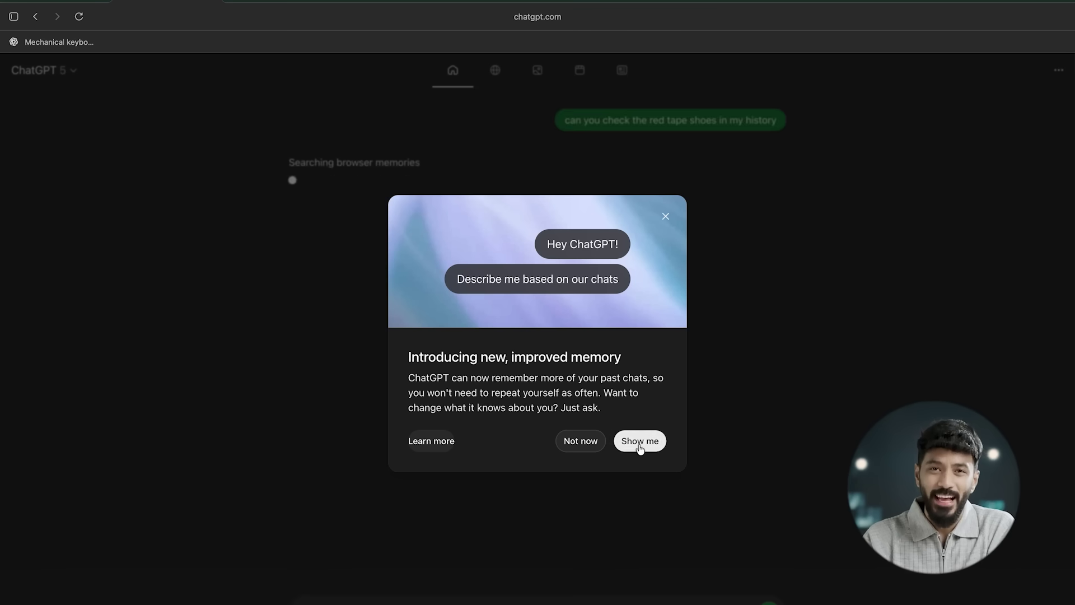
click(640, 442)
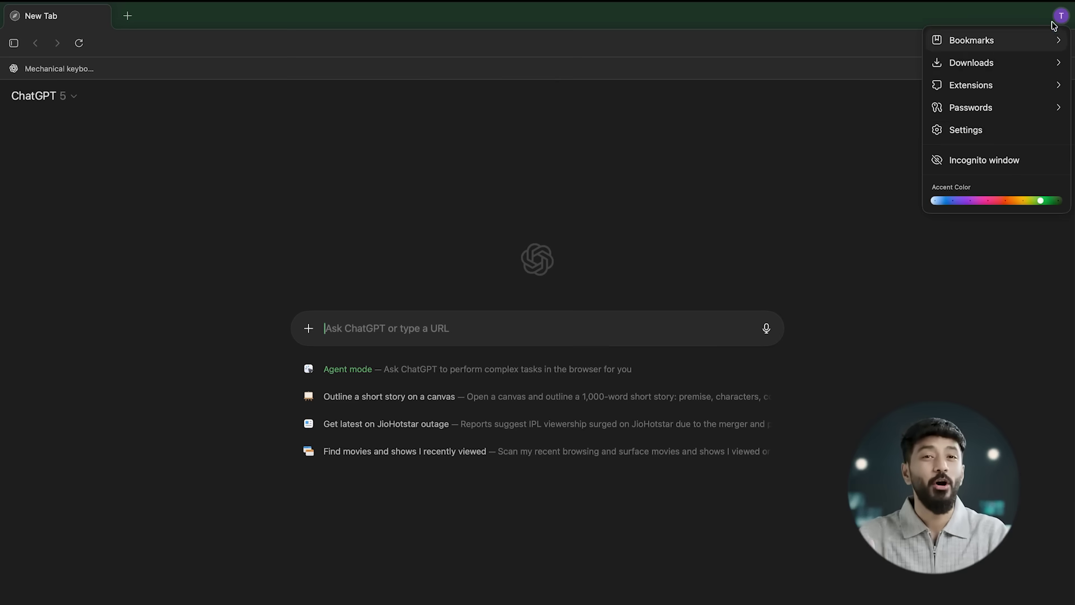
View the Personalization settings, then search 'nike sneakers' and open the nike.com/in store
click(967, 131)
click(398, 140)
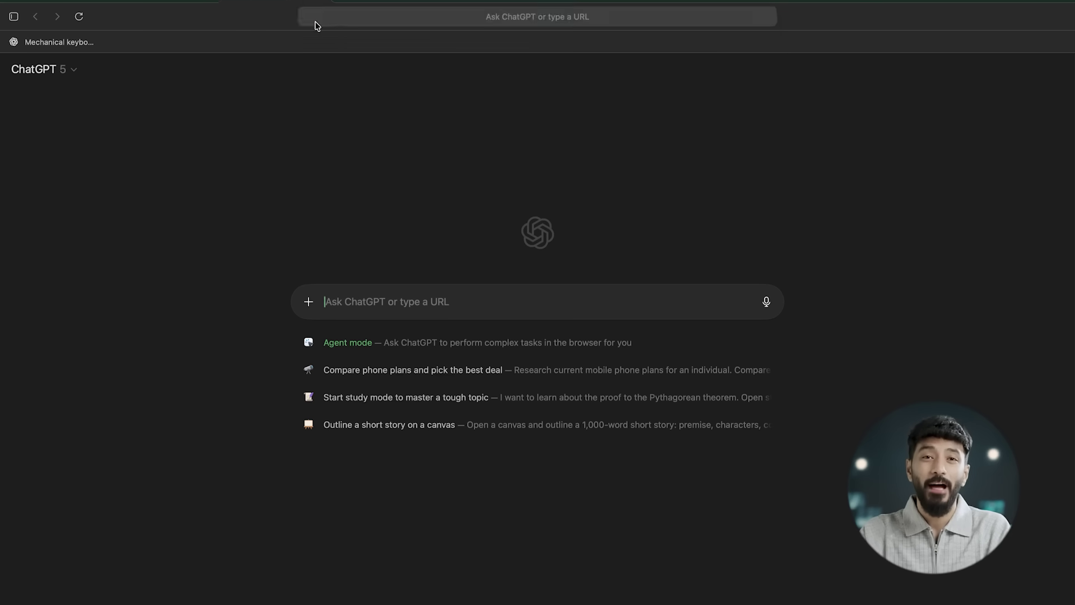
click(368, 19)
text(nike sneaker)
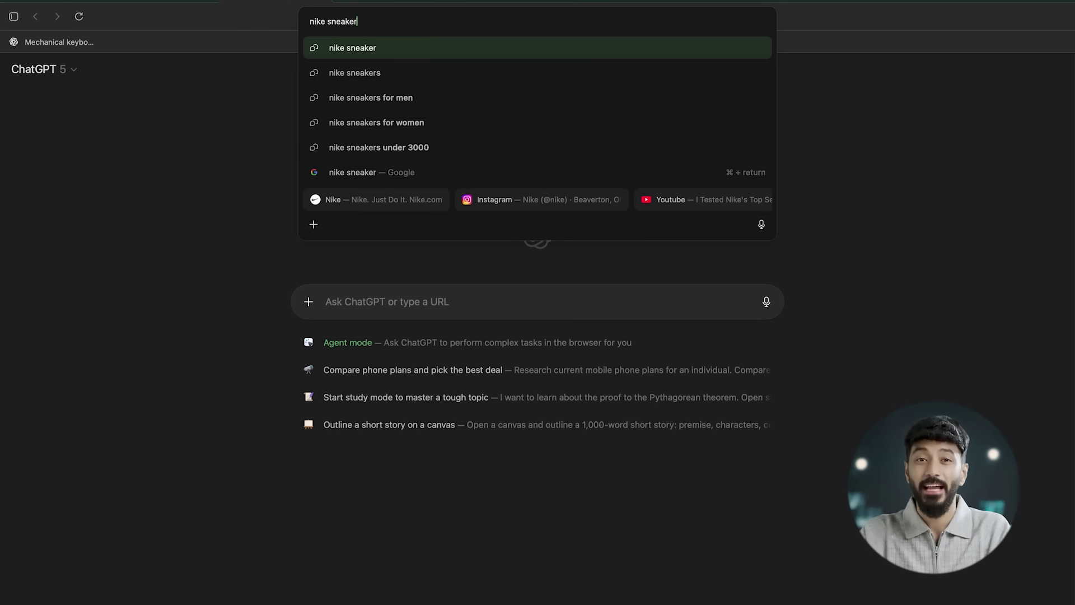
text(s)
key(Return)
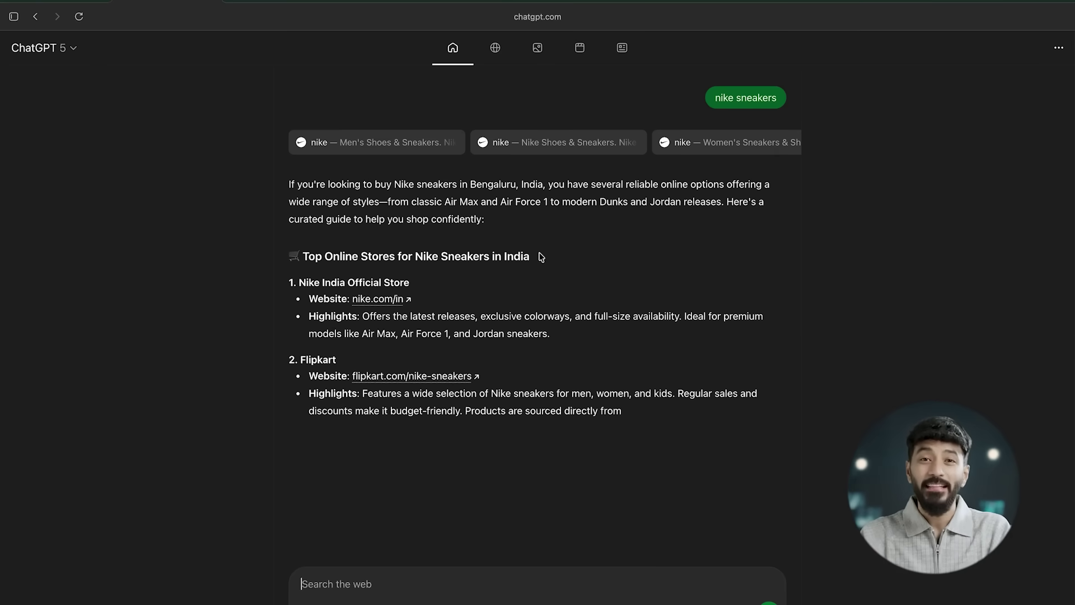
click(377, 298)
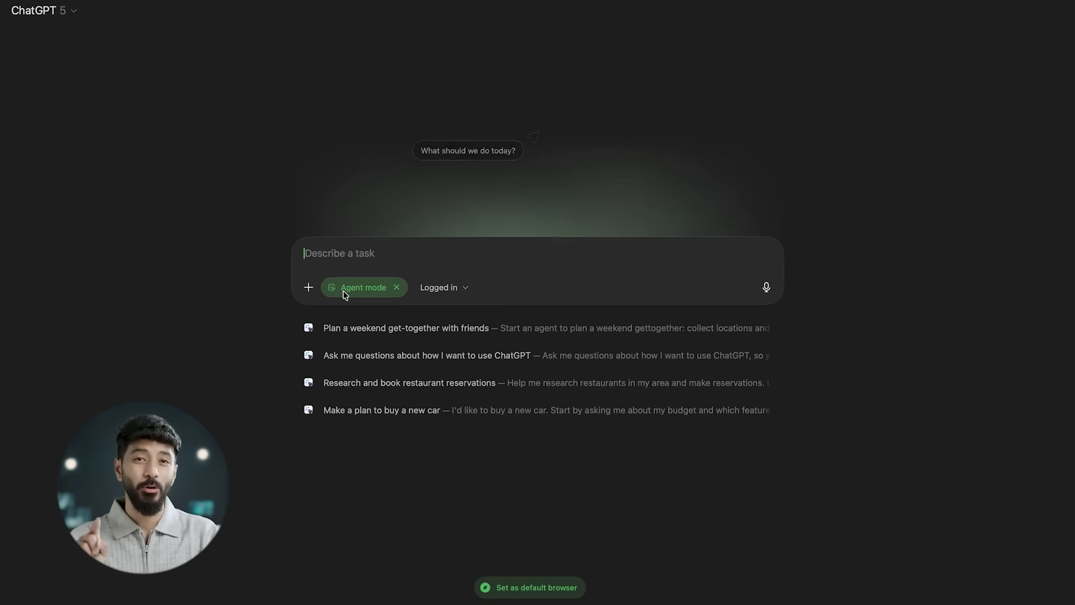
Give the agent the task of finding Bangalore-to-Mumbai flights for next Friday morning
text(Find flightsBangalore to Mumbai )
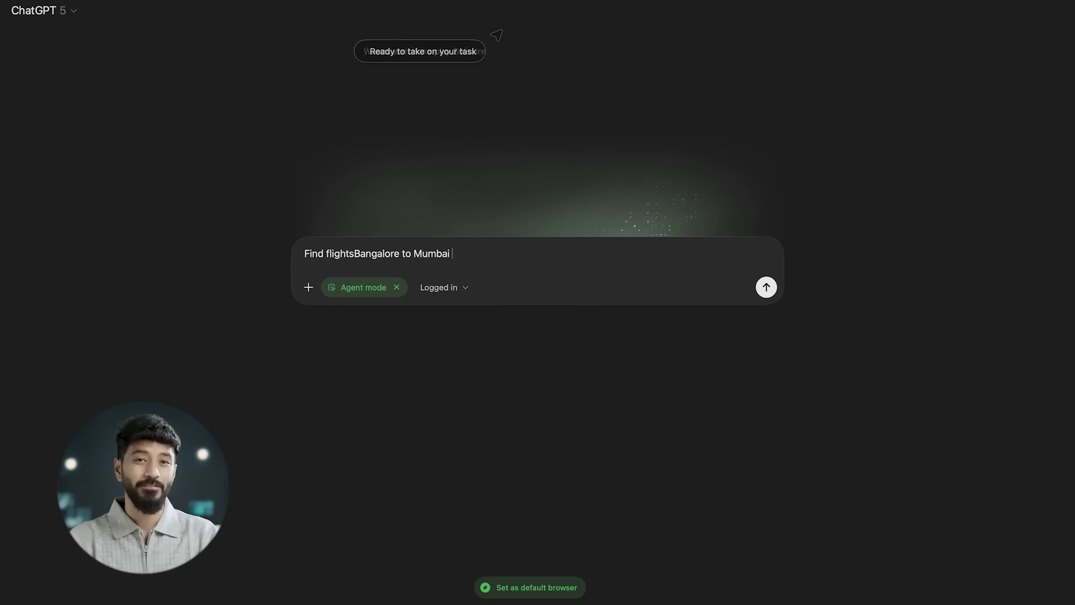
text(for next Friday Morning)
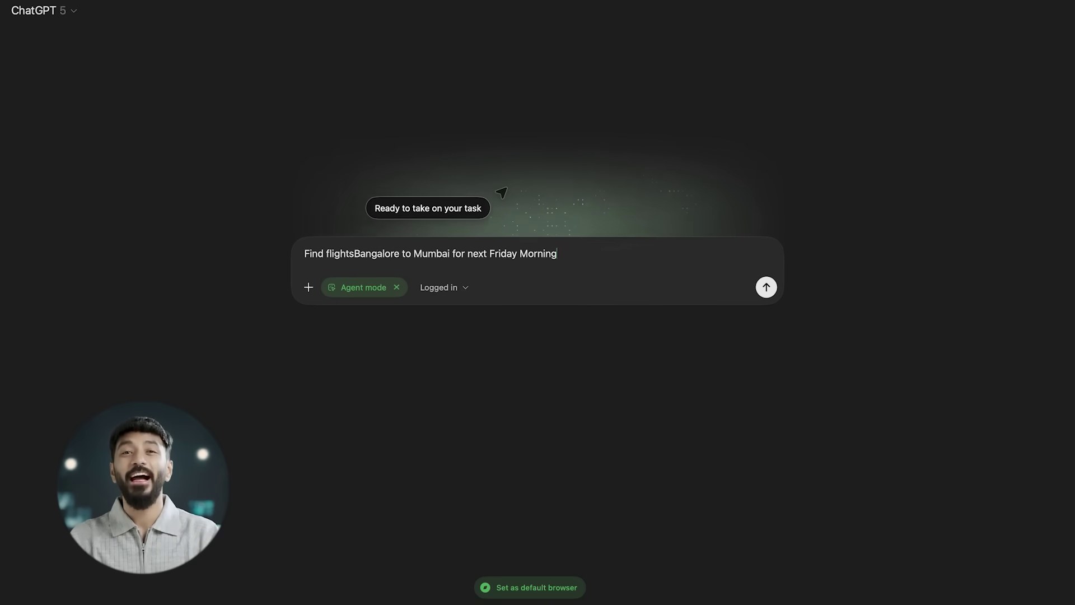
click(765, 289)
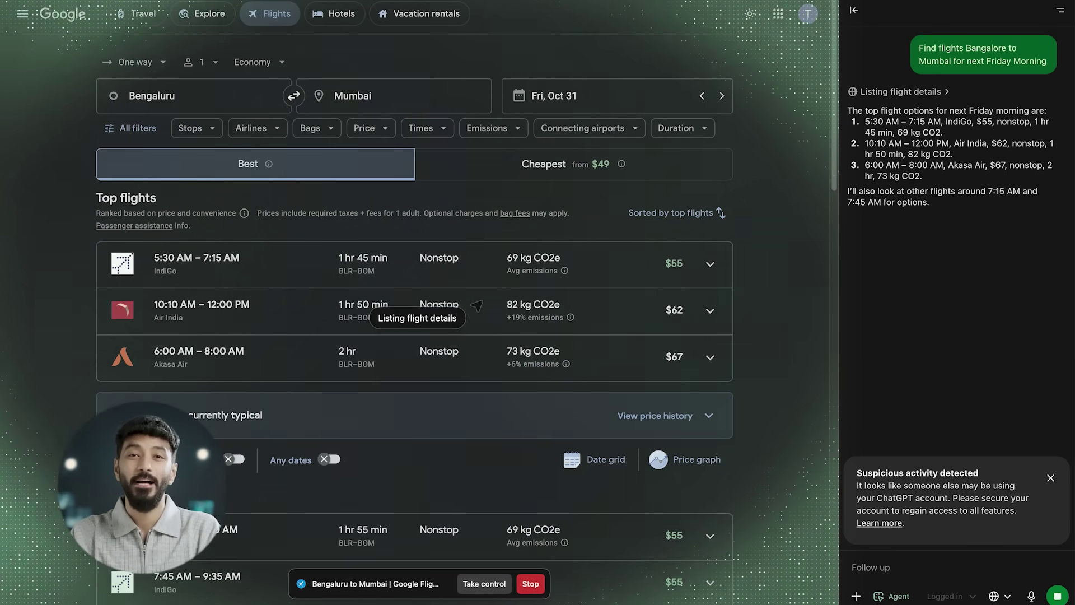
Ask for the flight prices in INR, then tell the agent to book the 5:30 AM IndiGo flight
text(can you p)
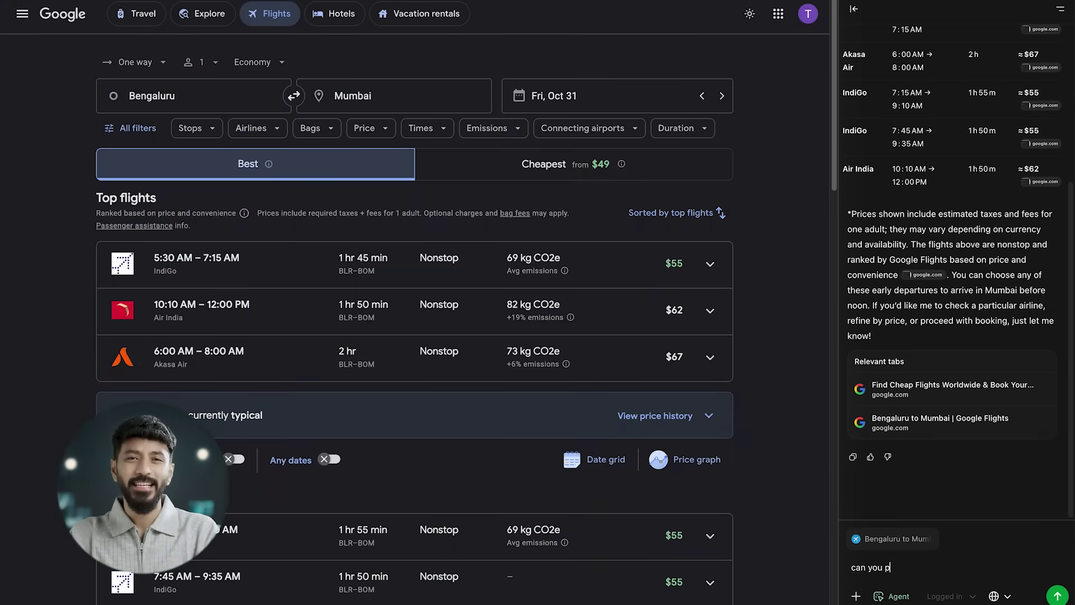
text(rovide me this in INR)
key(Return)
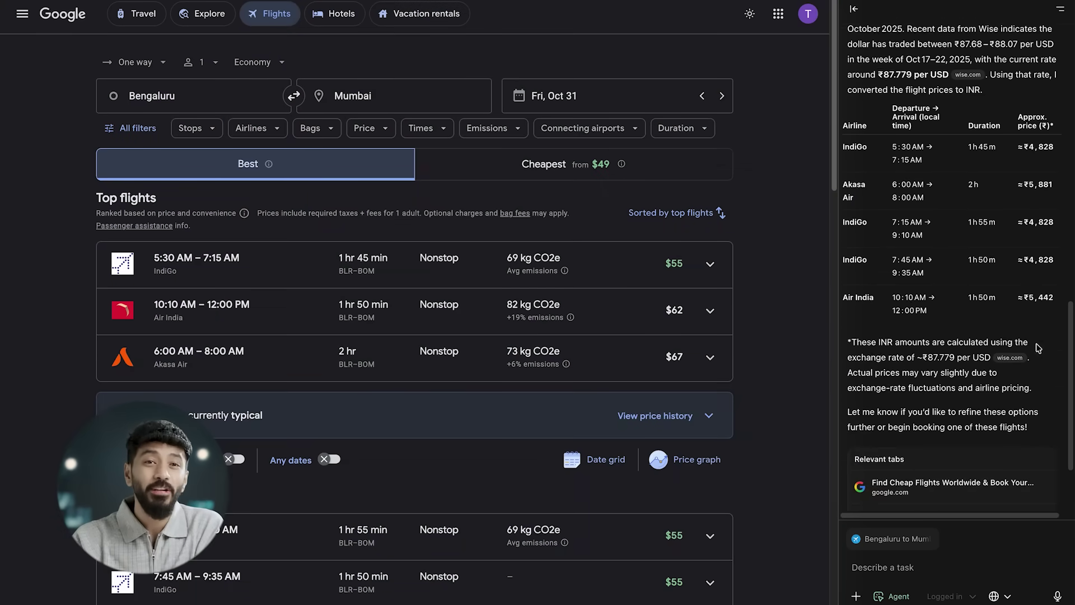
click(910, 568)
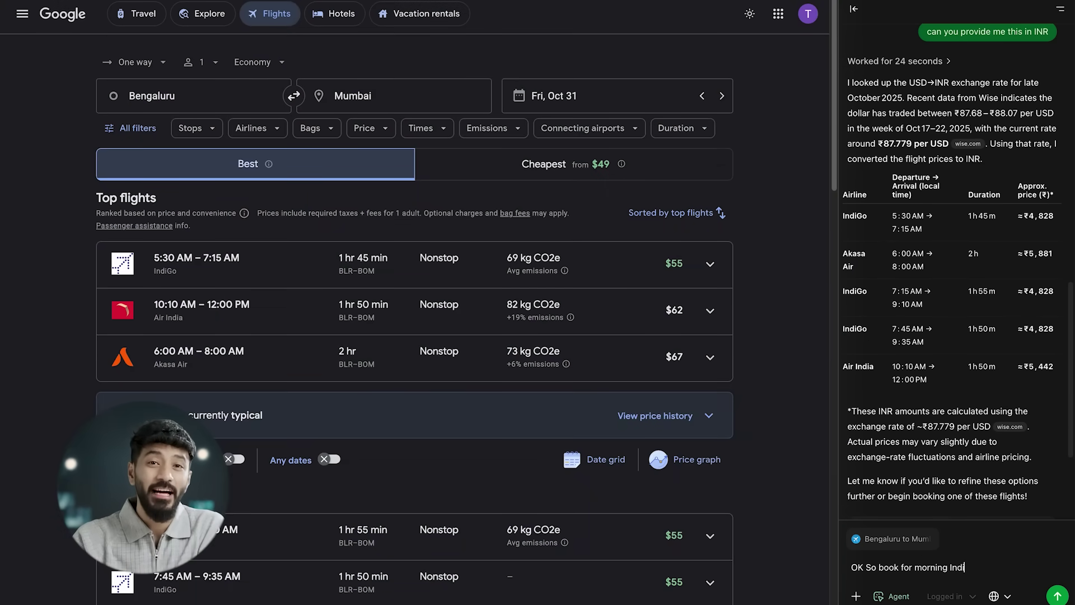
text(OK So book for morning Indigo 5:30AM)
key(Return)
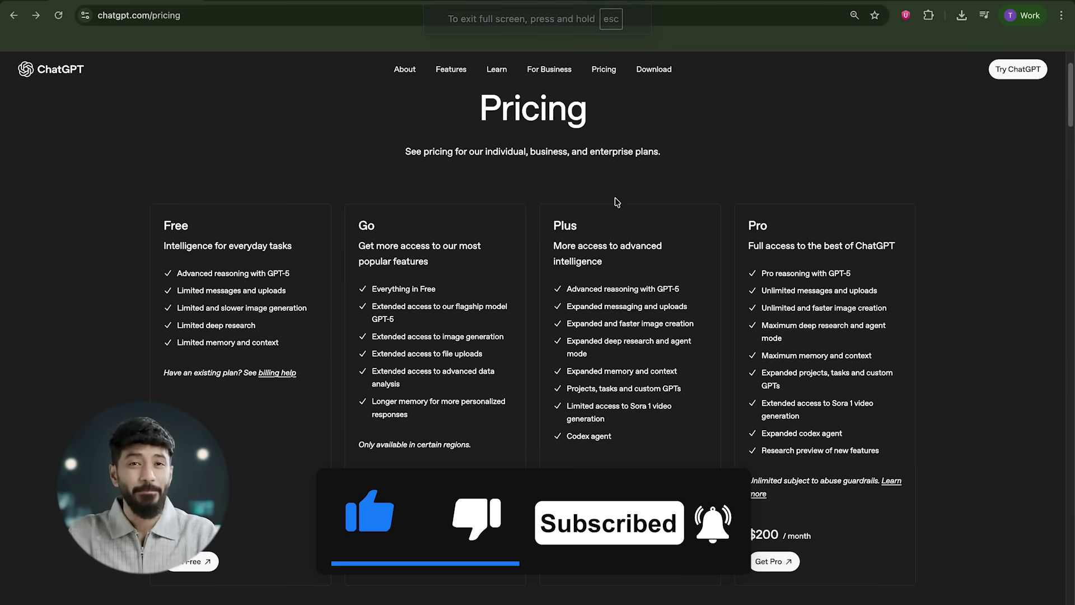
scroll(564, 490, down, 5)
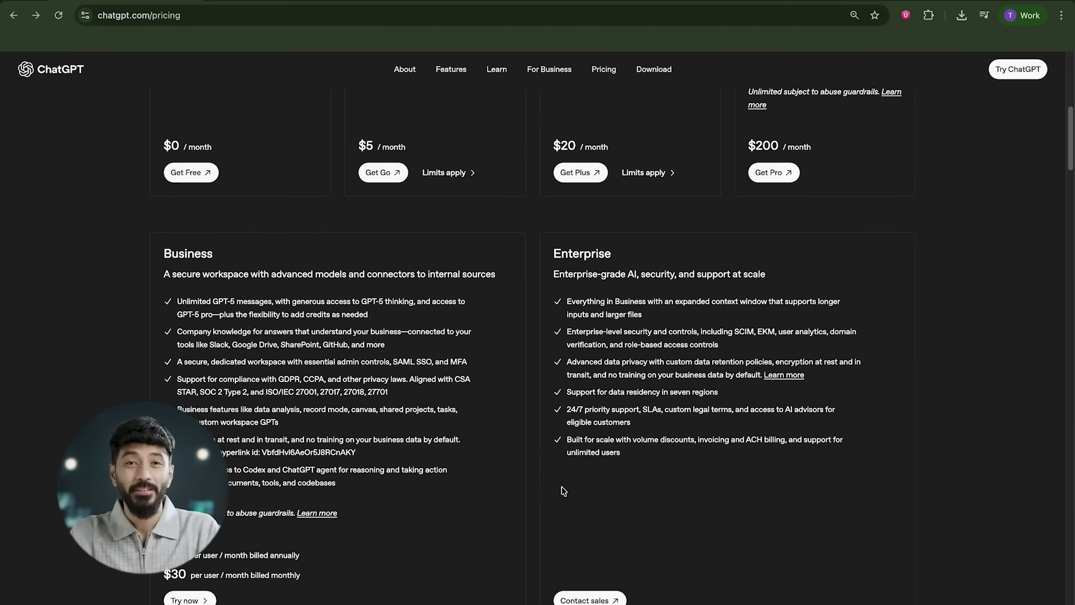
scroll(563, 491, up, 1)
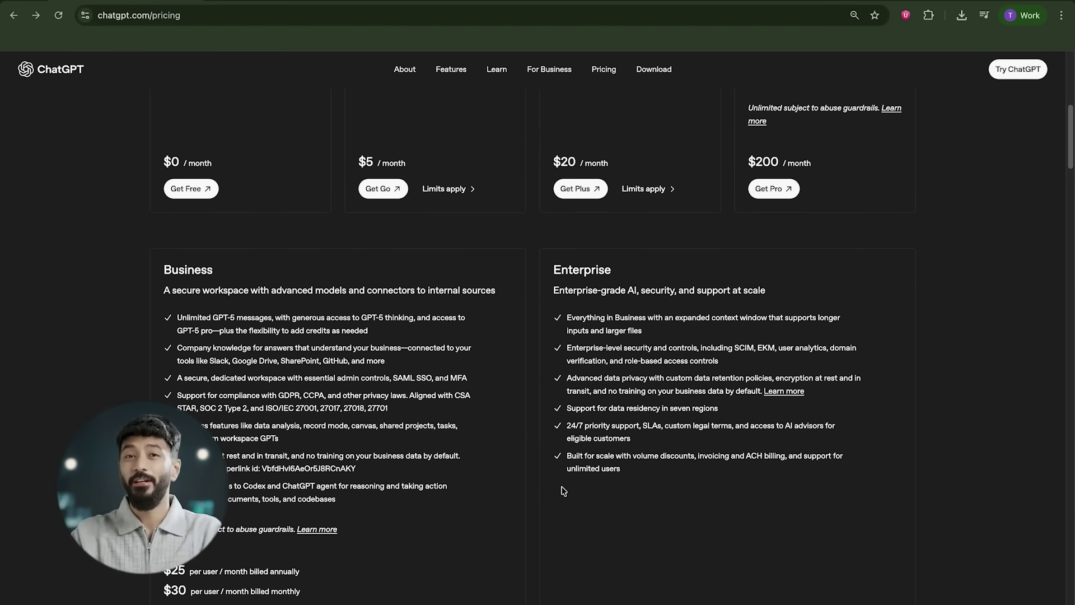
scroll(564, 491, up, 8)
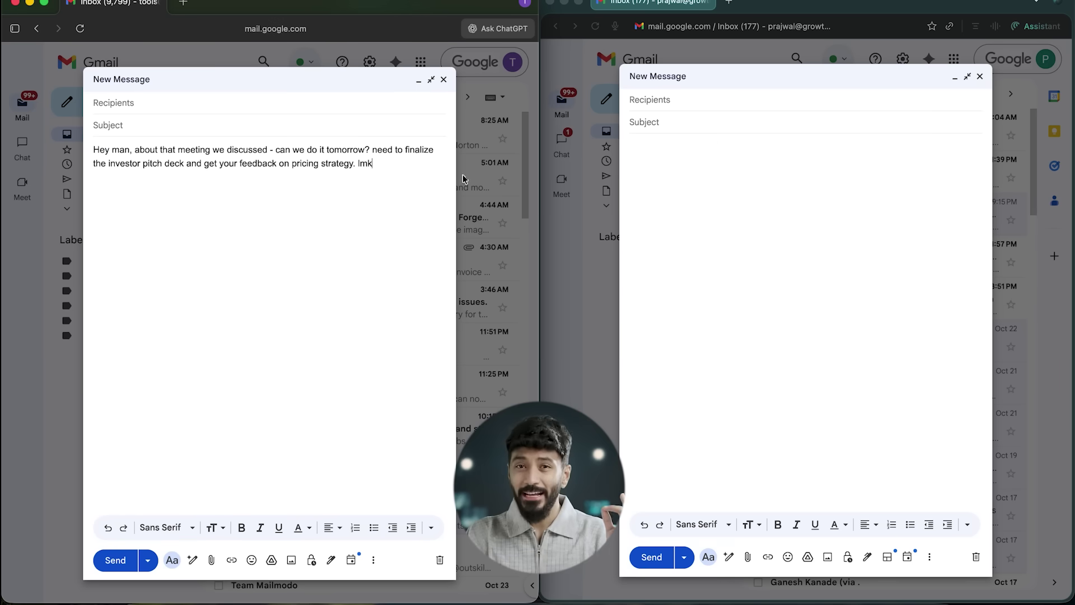
Send the professional-email rewrite request to both ChatGPT and Comet, then switch Atlas to Agent mode
click(667, 143)
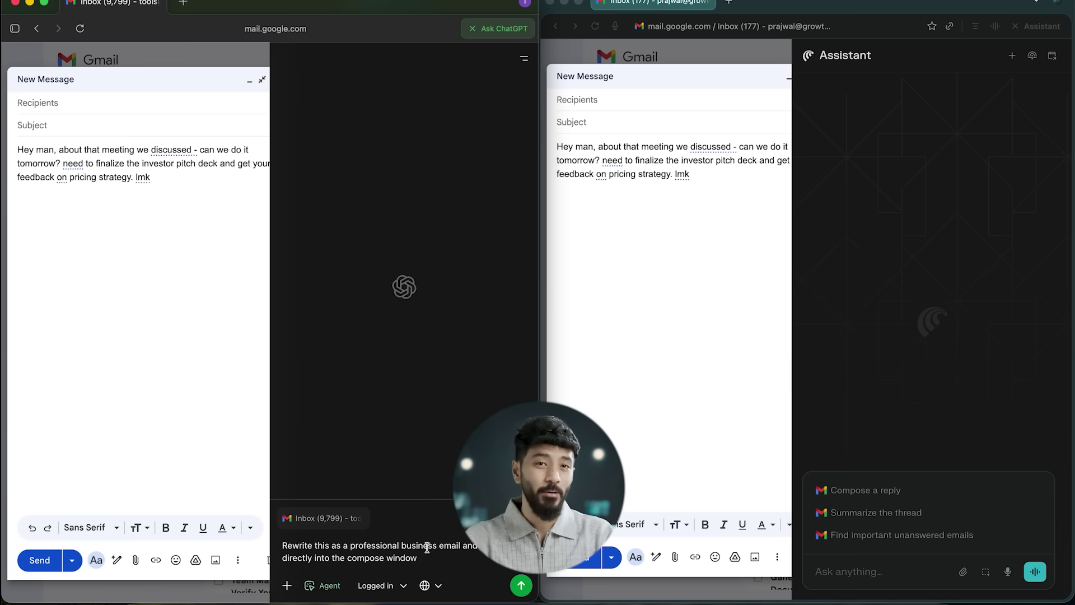
click(840, 571)
text(Rewrite this as a professional business email and insert it directly into the compose window)
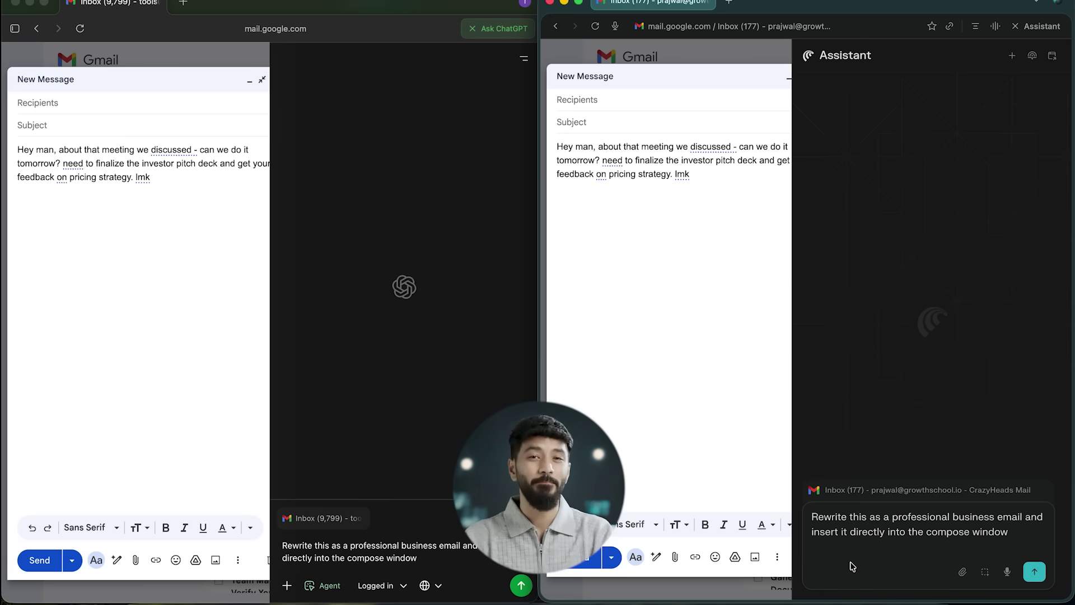
click(520, 585)
click(1034, 571)
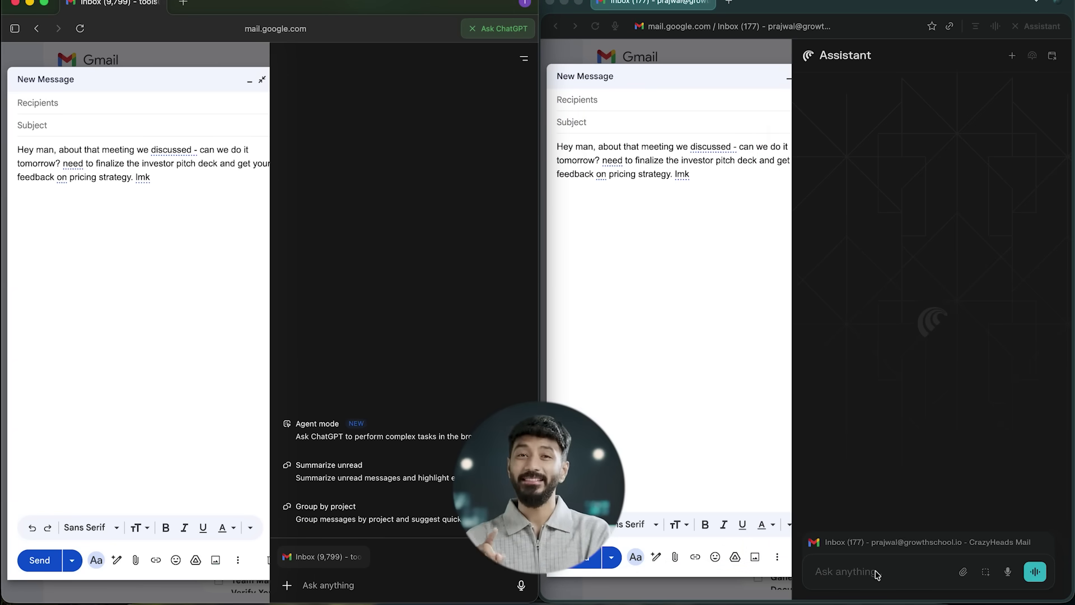
click(348, 439)
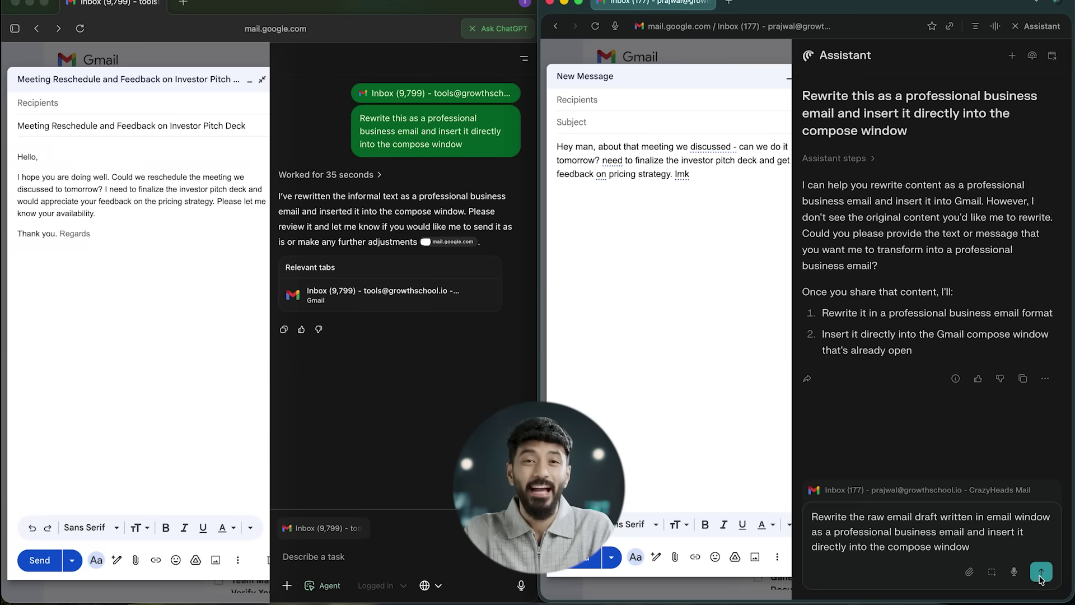
Send Comet the reworded request to rewrite the meeting draft professionally in the compose window
click(1041, 572)
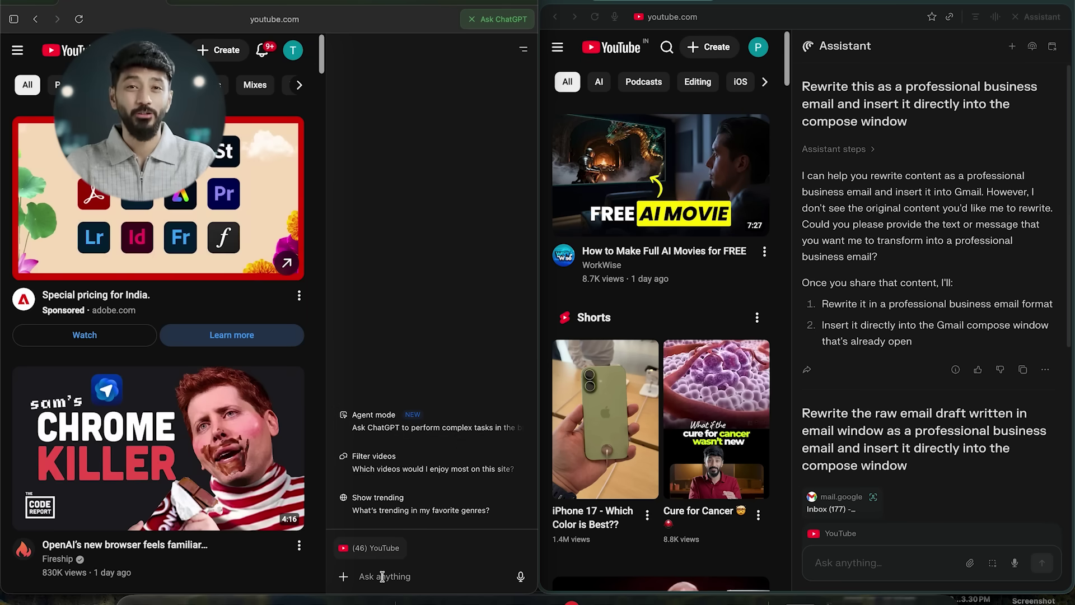
Paste the Sora 2 vs Veo 3.1 YouTube video task into ChatGPT and Comet and send both
text(Go to Vaibhav Sisinty's YouTube channel. Find his recent video comparing Sora 2 vs Veo 3.1. Jump to the exact timestamp where he mentions Veo 3.1's Extend Scene feature and play it.)
click(834, 563)
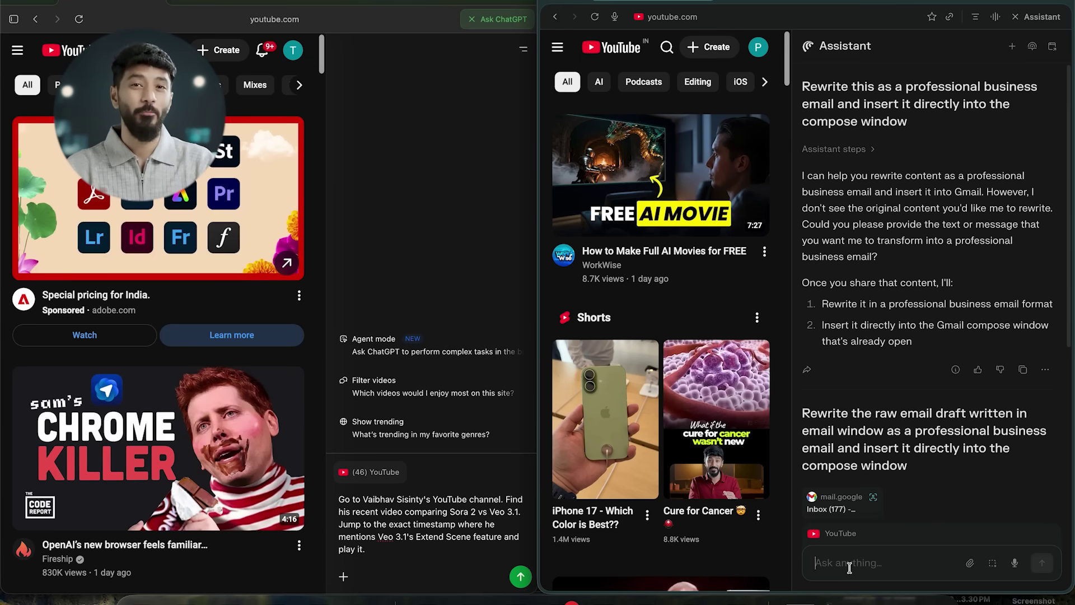
text(Go to Vaibhav Sisinty's YouTube channel. Find his recent video comparing Sora 2 vs Veo 3.1. Jump to the exact timestamp where he mentions Veo 3.1's Extend Scene feature and play it.)
click(519, 578)
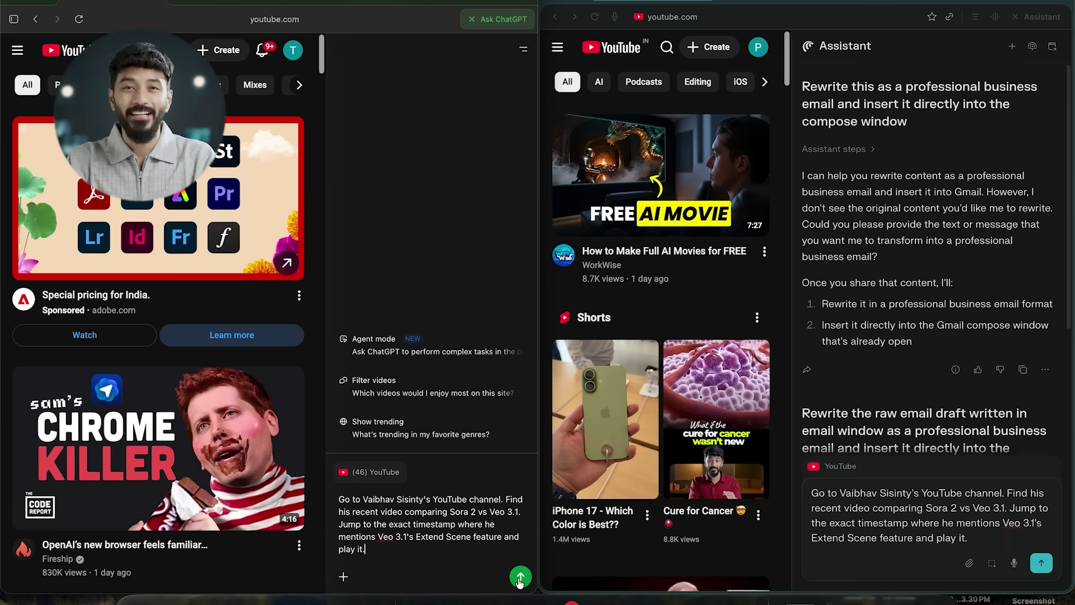
click(519, 578)
click(1040, 564)
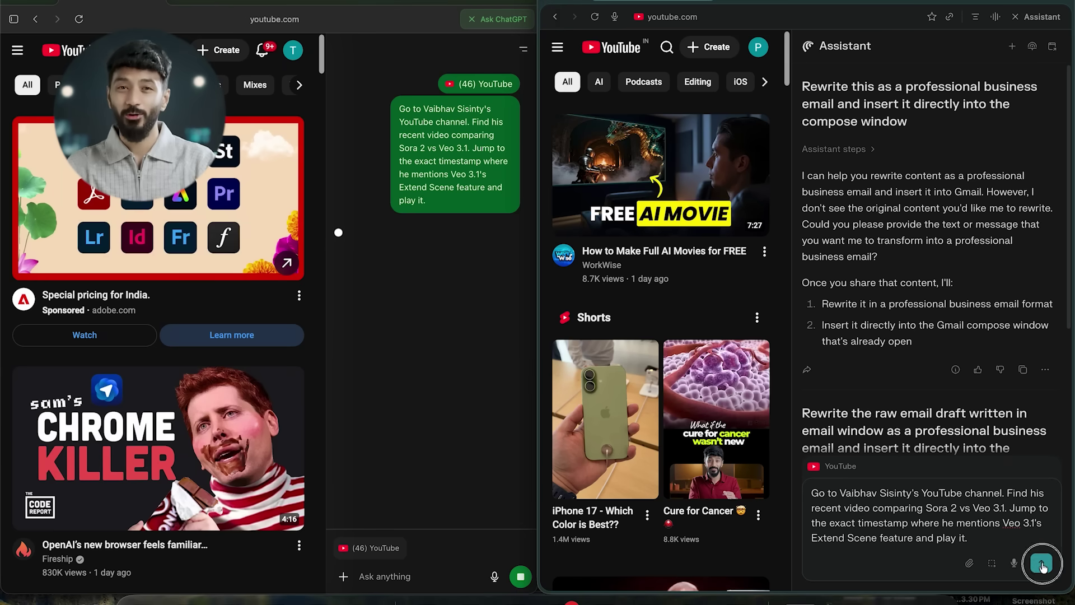
click(1042, 564)
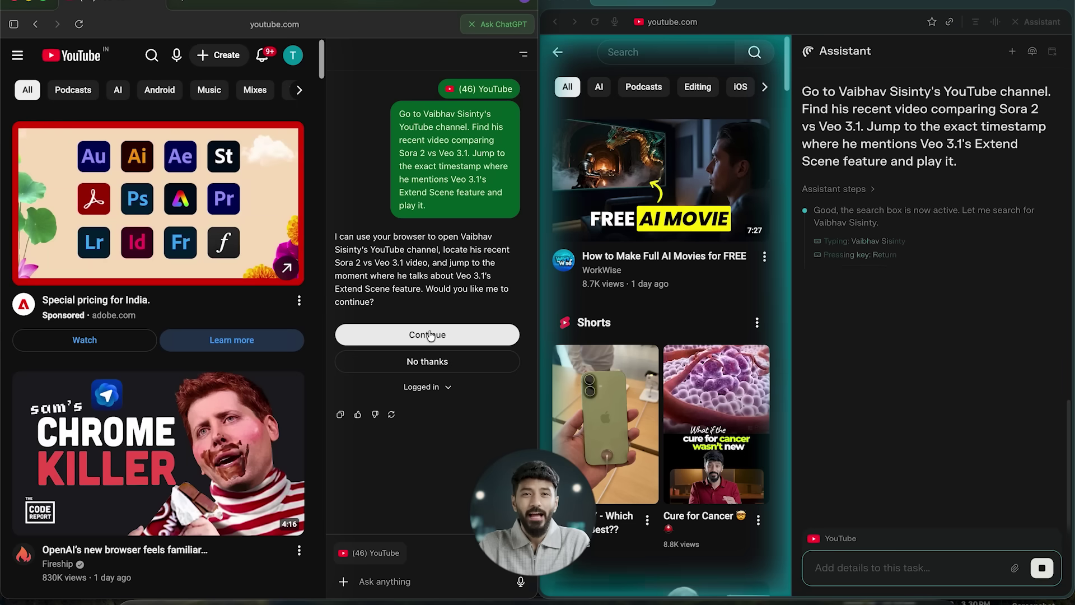
Confirm with Continue so the ChatGPT agent proceeds with the YouTube task
click(425, 333)
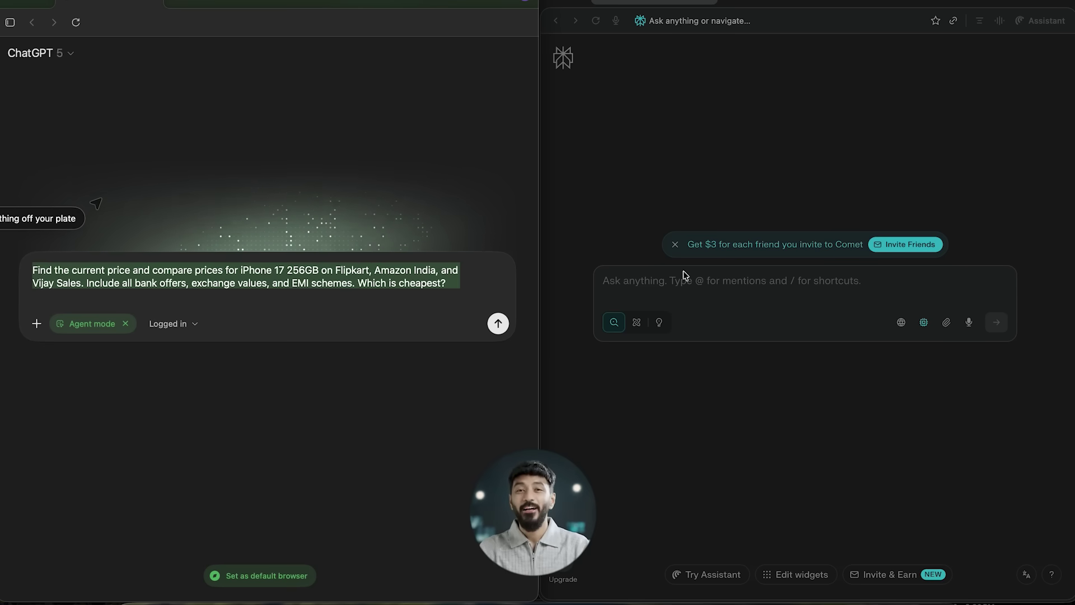
Paste the iPhone 17 256GB price-comparison question into Comet's empty Ask box and submit it
click(657, 283)
key(super+v)
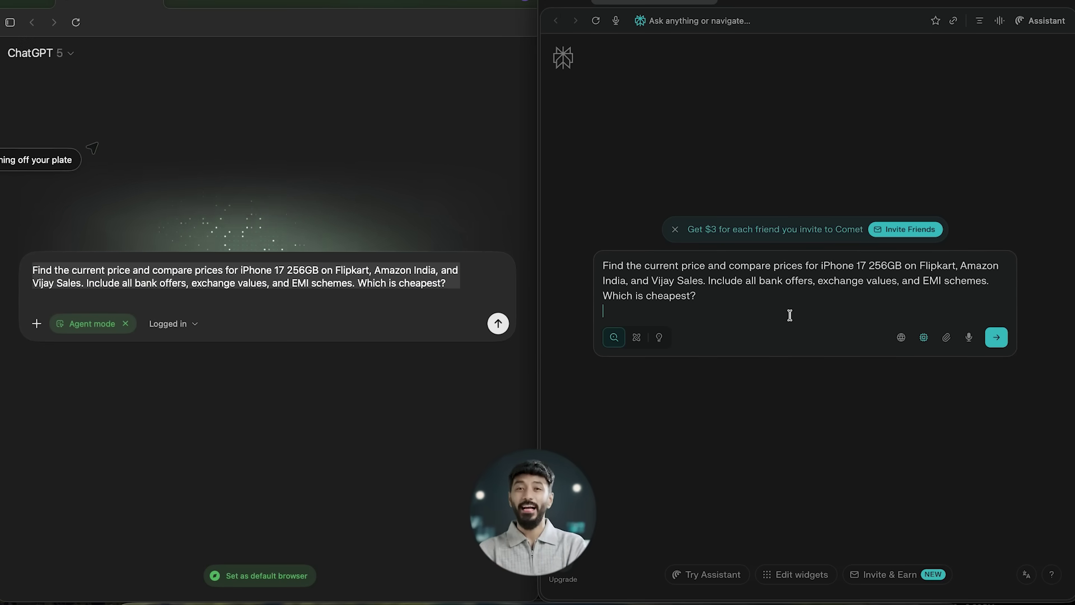
click(995, 338)
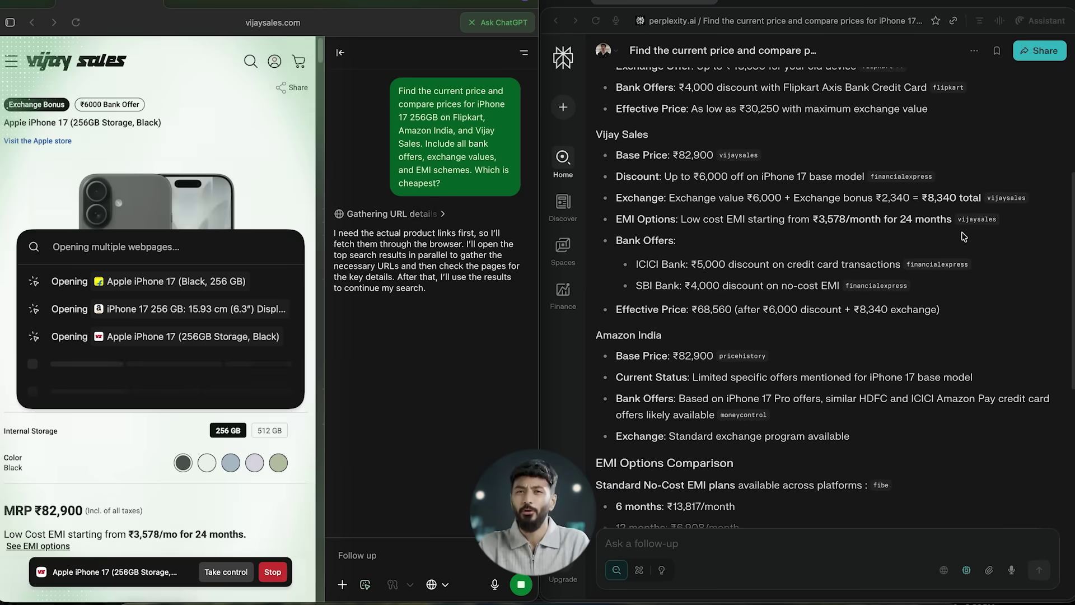
scroll(963, 236, up, 2)
scroll(923, 234, down, 1)
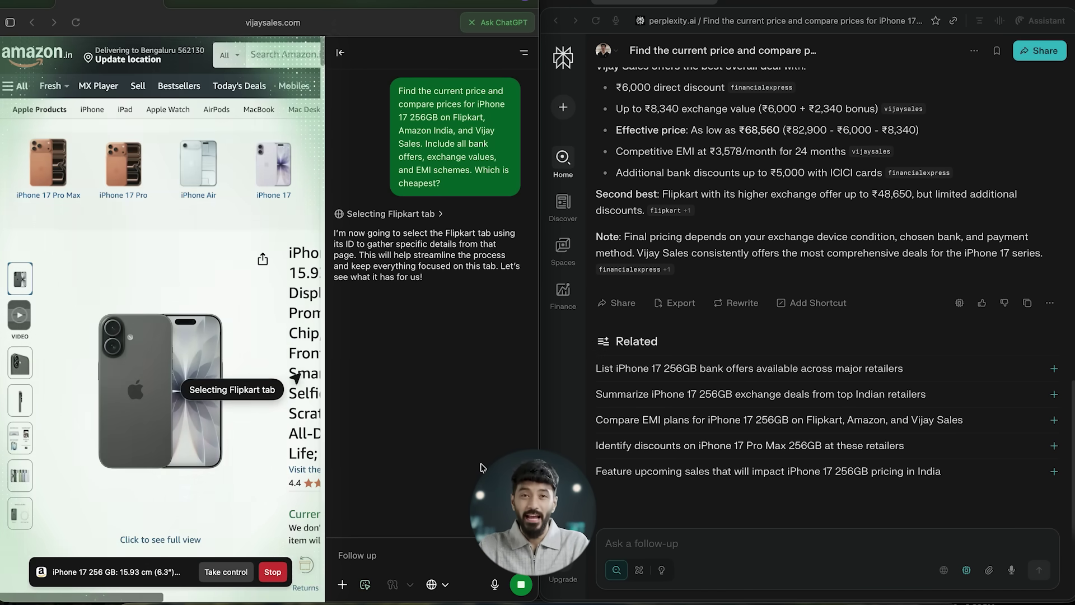
scroll(740, 330, up, 20)
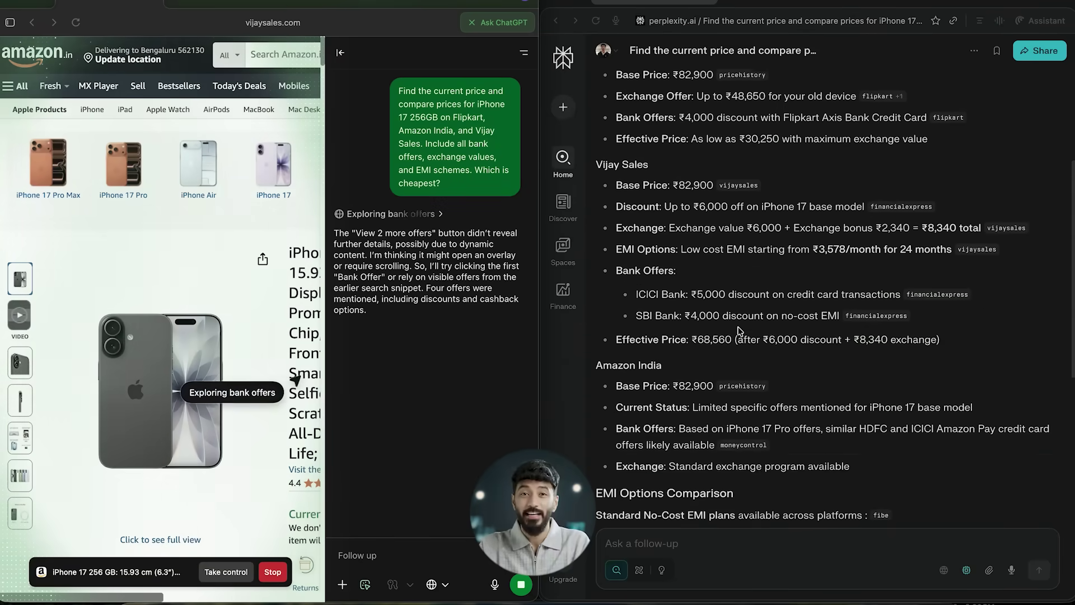
scroll(739, 330, up, 5)
scroll(739, 330, down, 20)
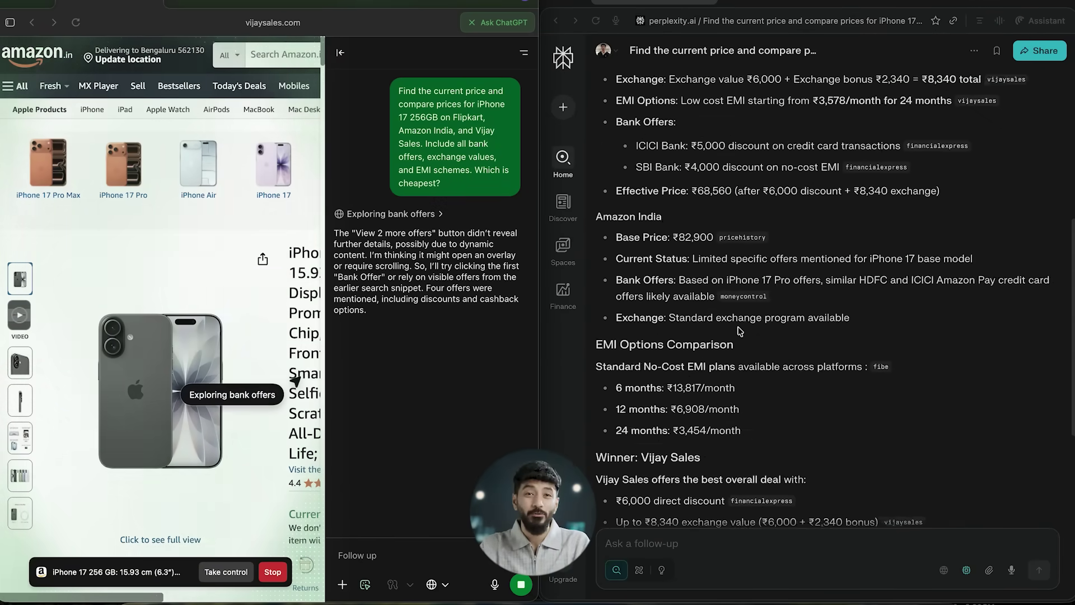
scroll(739, 330, up, 20)
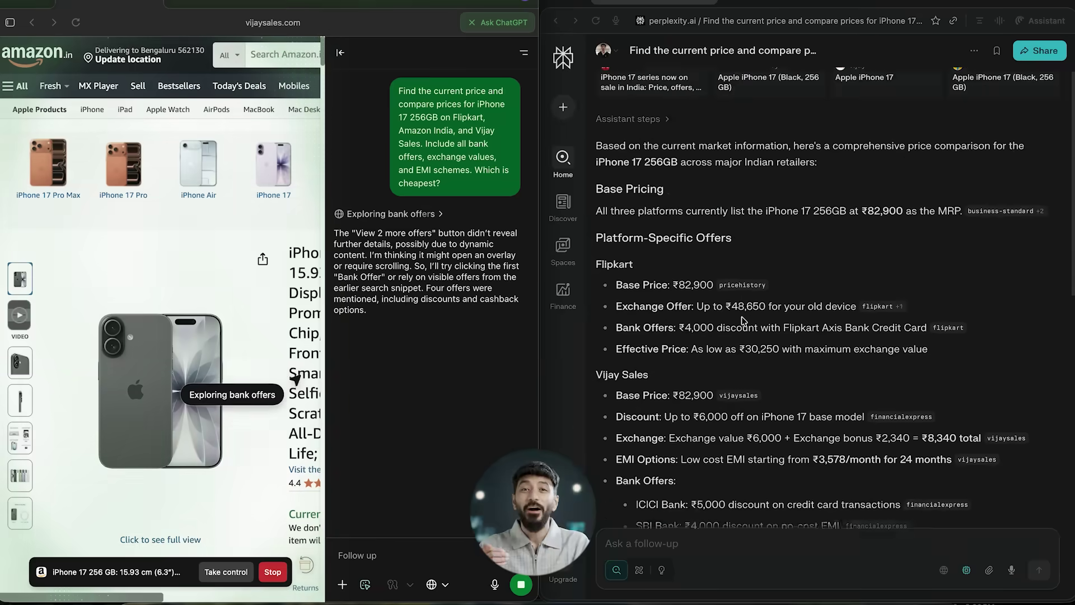
scroll(742, 321, down, 20)
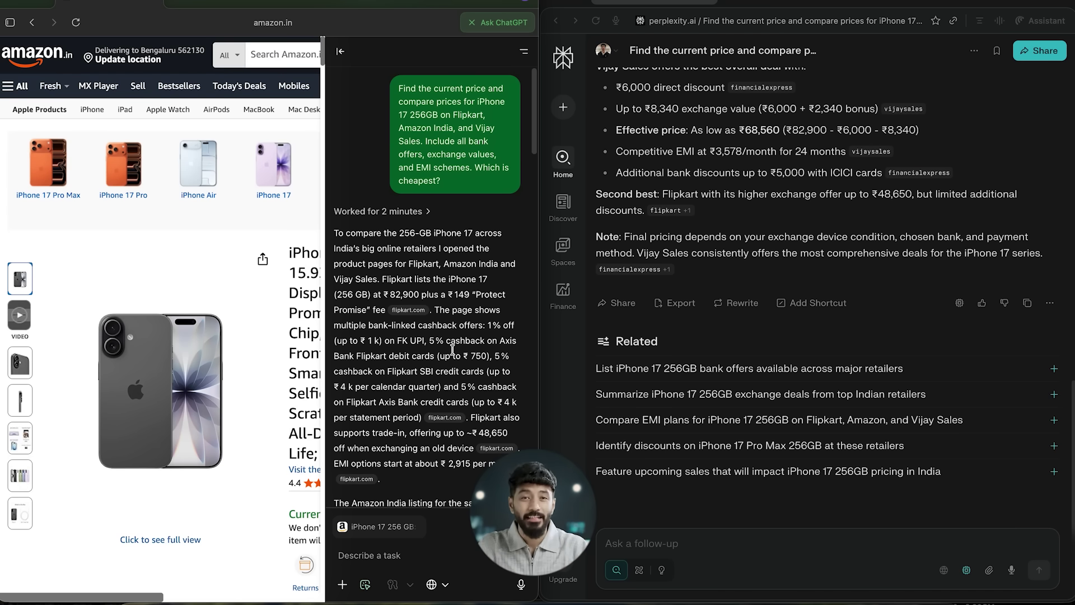
Scroll down through the ChatGPT agent's iPhone 17 256GB price answer
scroll(453, 349, down, 15)
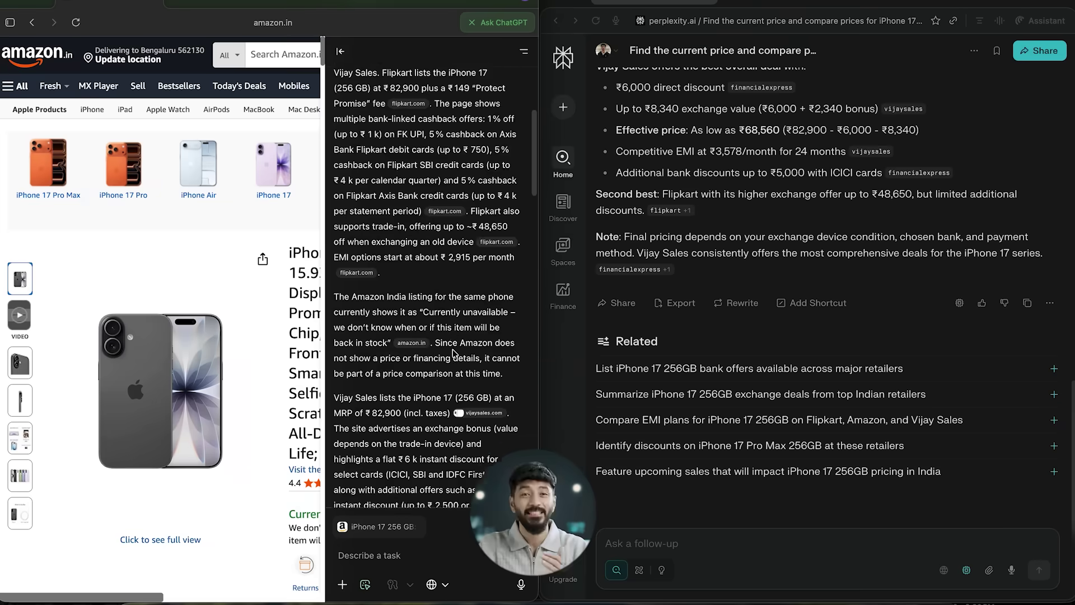
scroll(452, 349, down, 5)
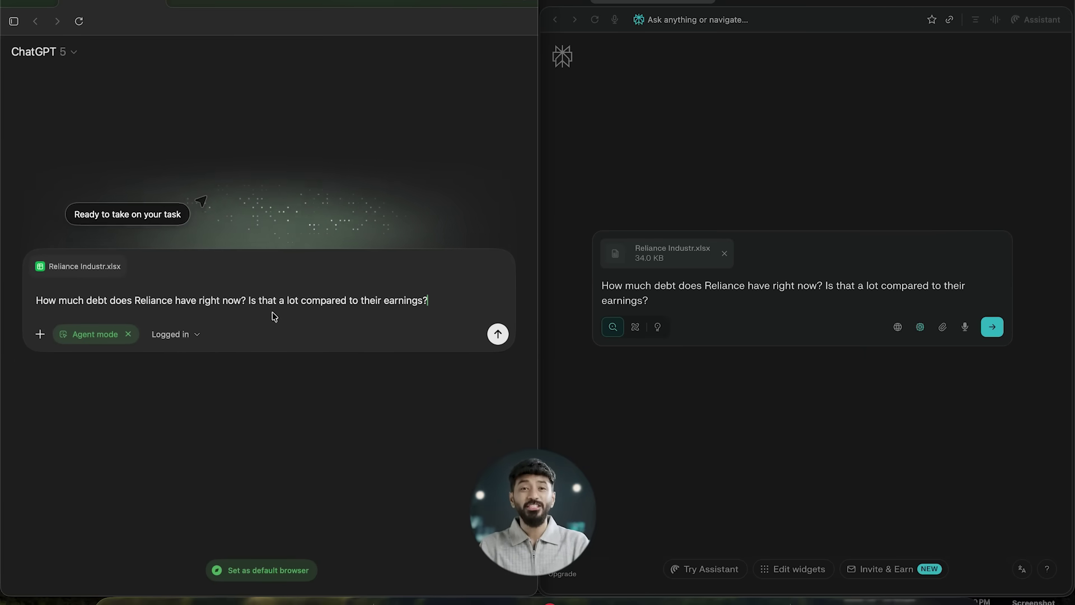
Send the Reliance debt question and review Perplexity's total debt and 2021–2025 debt trend figures
click(498, 334)
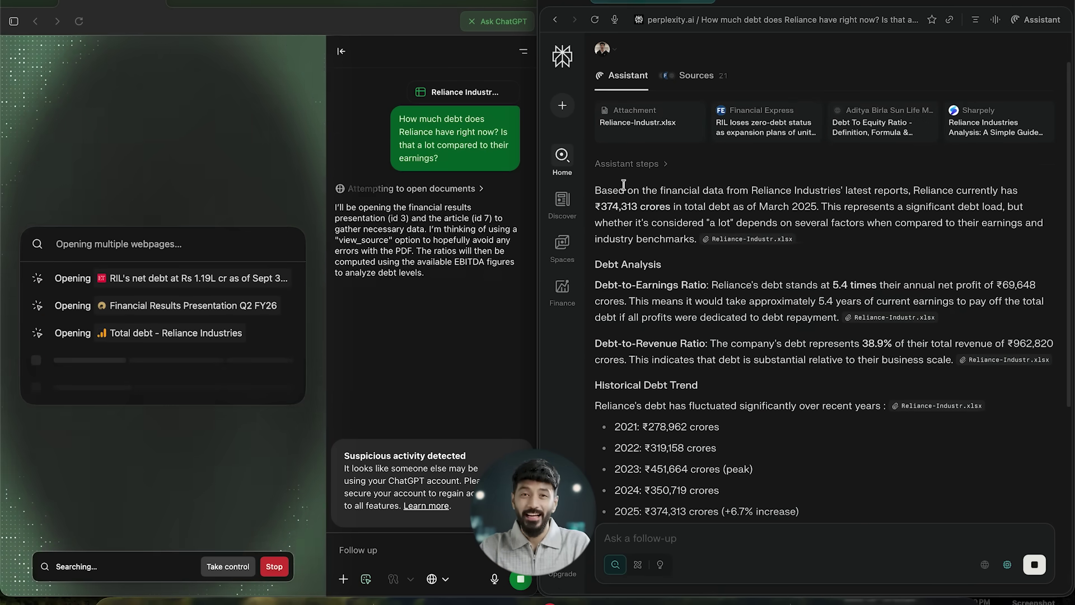
drag(595, 206, 819, 207)
click(819, 207)
scroll(828, 213, down, 8)
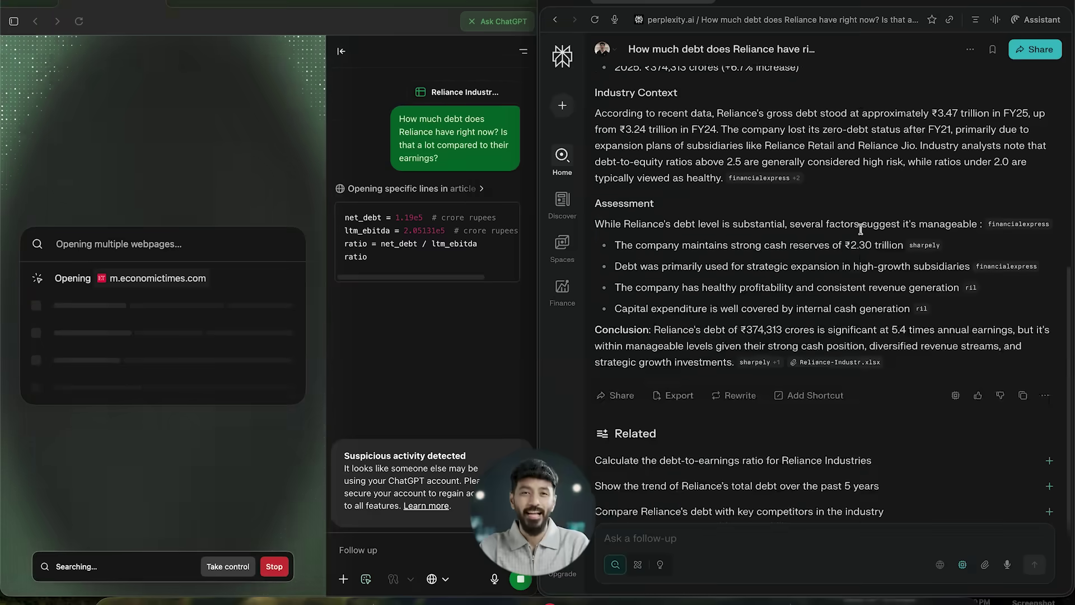
scroll(850, 217, up, 5)
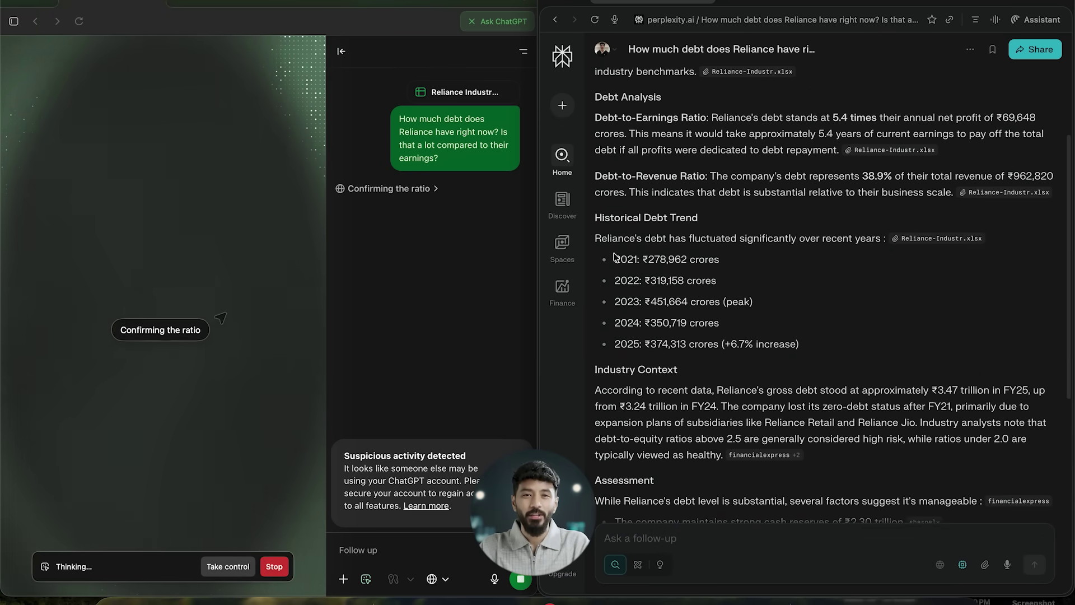
drag(599, 238, 832, 312)
click(832, 313)
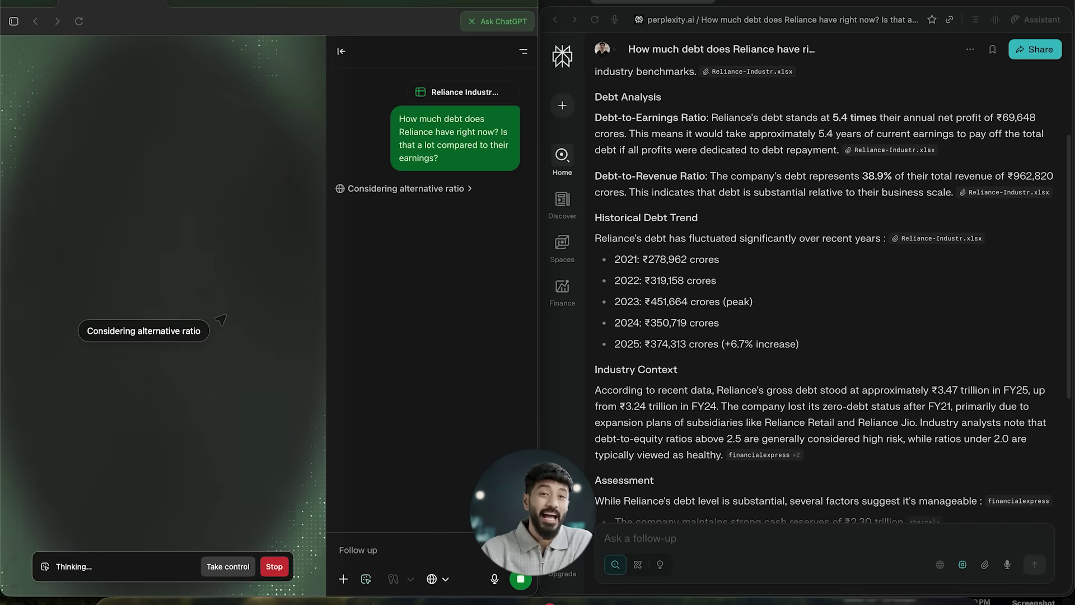
scroll(268, 280, down, 4)
scroll(652, 234, up, 4)
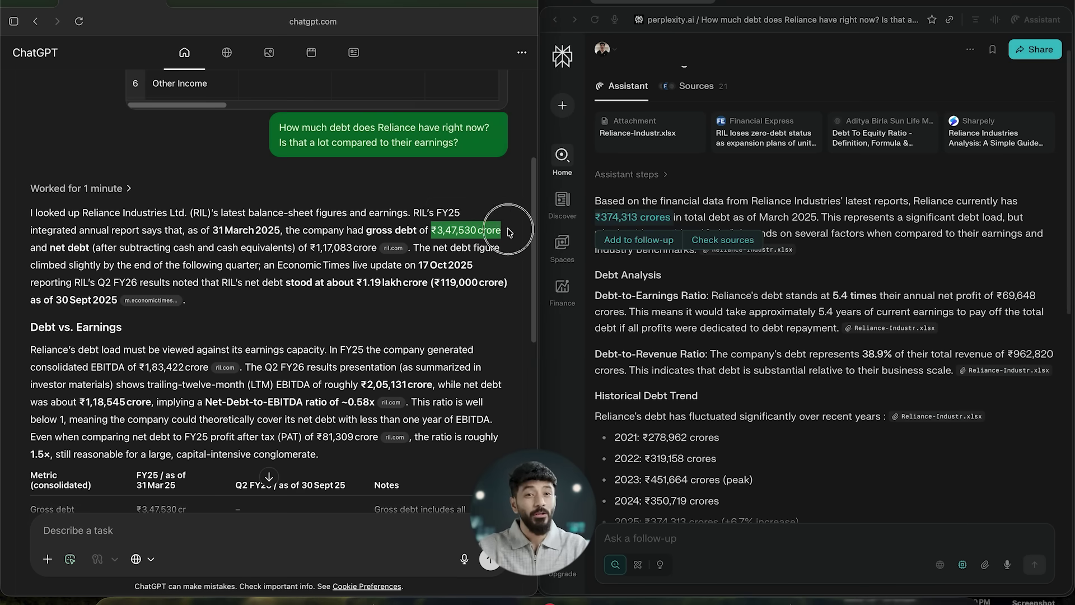
Clear the selection in ChatGPT's answer and highlight Perplexity's ₹374,313 crores debt figure
scroll(389, 298, down, 3)
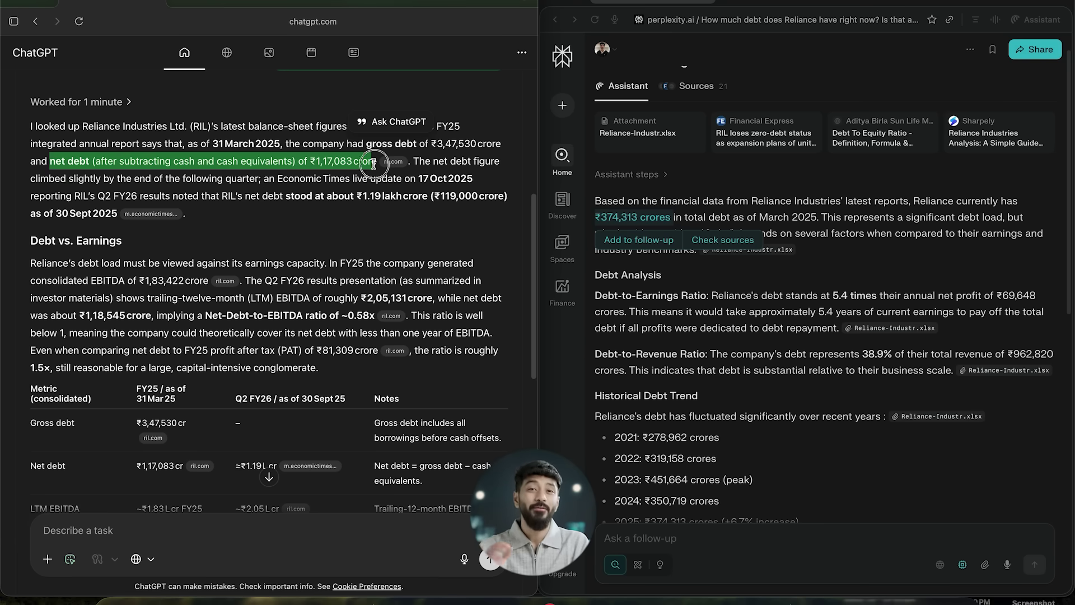
click(263, 200)
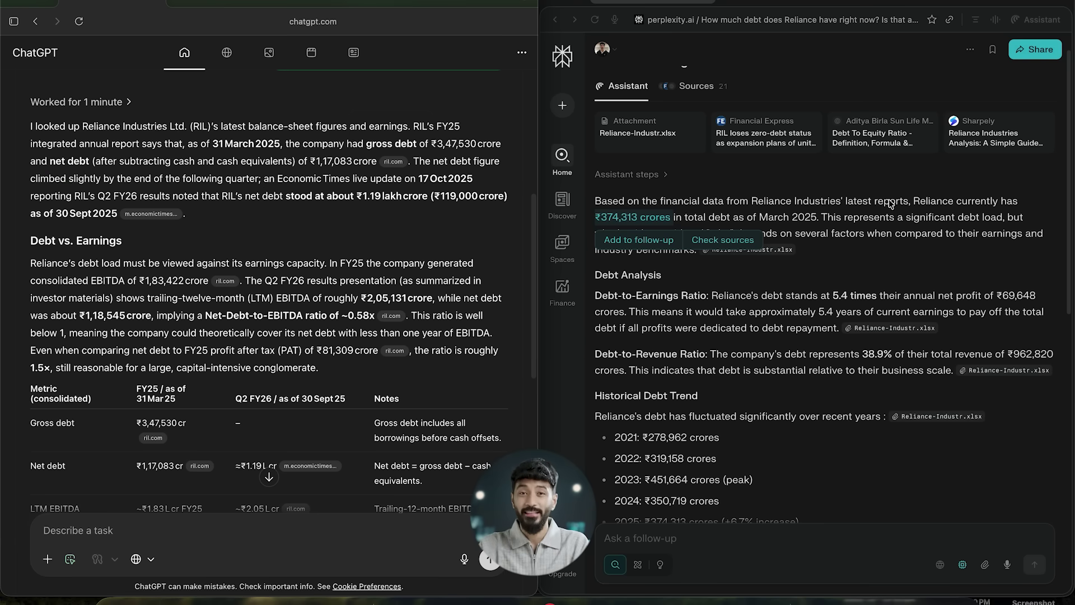
drag(908, 200, 648, 224)
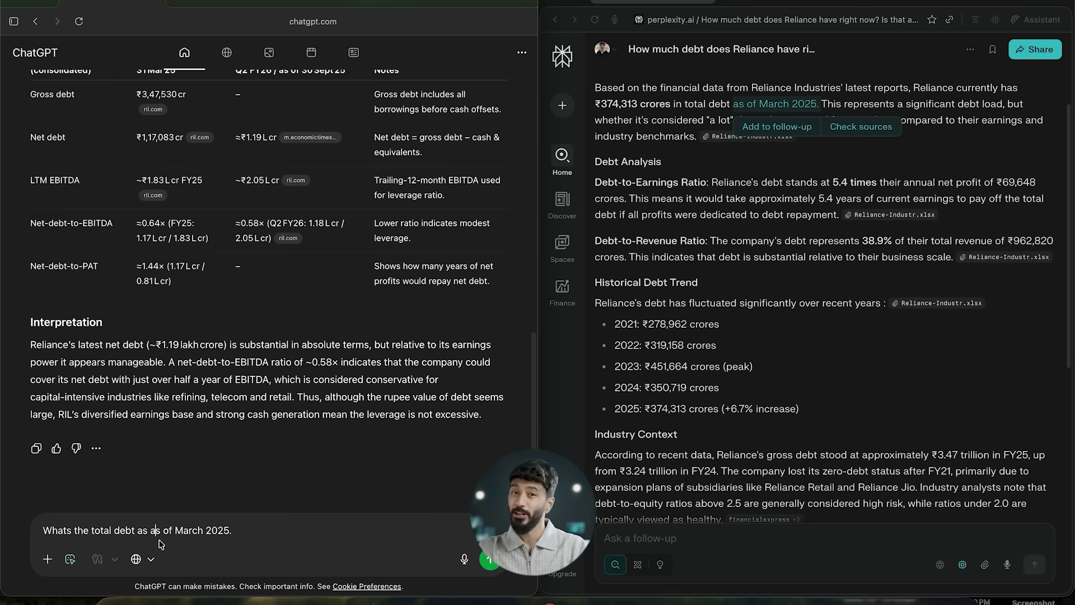
Remove the duplicated word, send the March 2025 total debt follow-up, and clear Perplexity's selection
key(BackSpace)
key(BackSpace)
key(BackSpace)
key(Return)
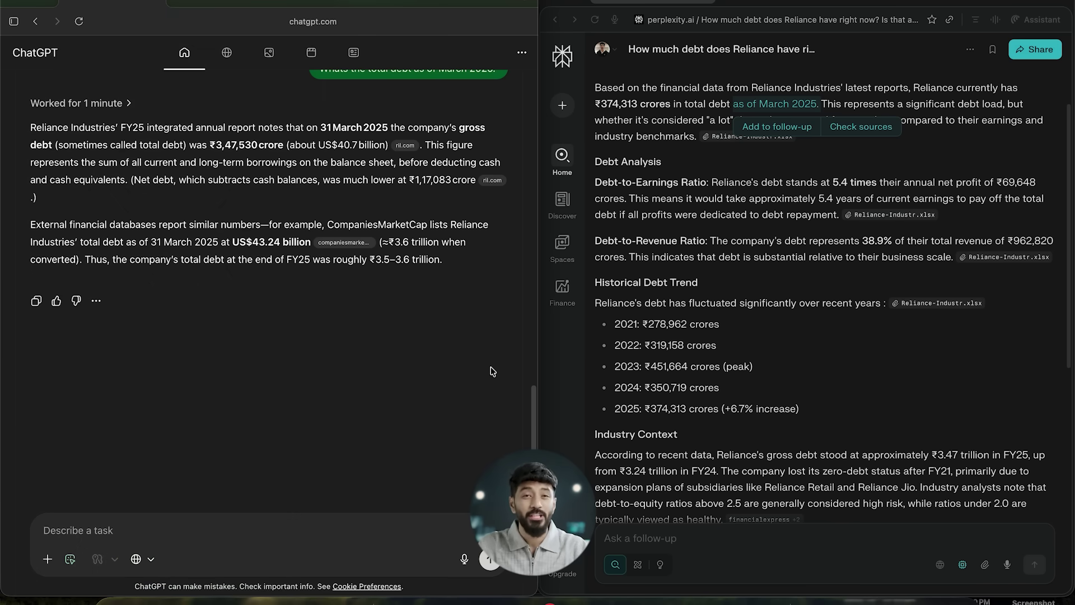
scroll(808, 305, up, 3)
click(809, 305)
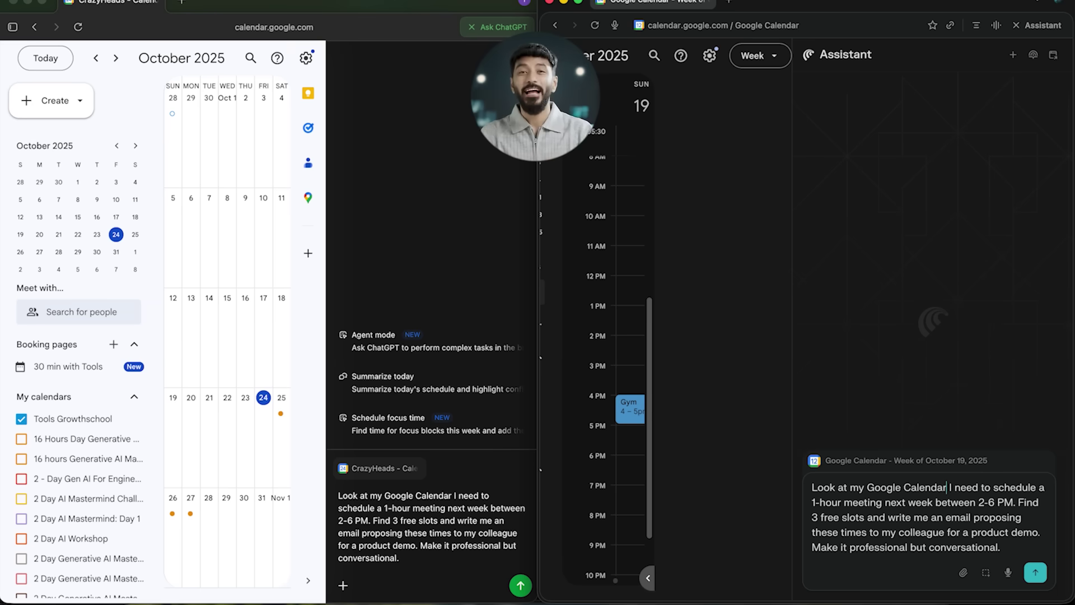
Submit the scheduling request to both assistants and review Comet's draft offering Oct 27, 28 and 29
click(521, 585)
click(1035, 572)
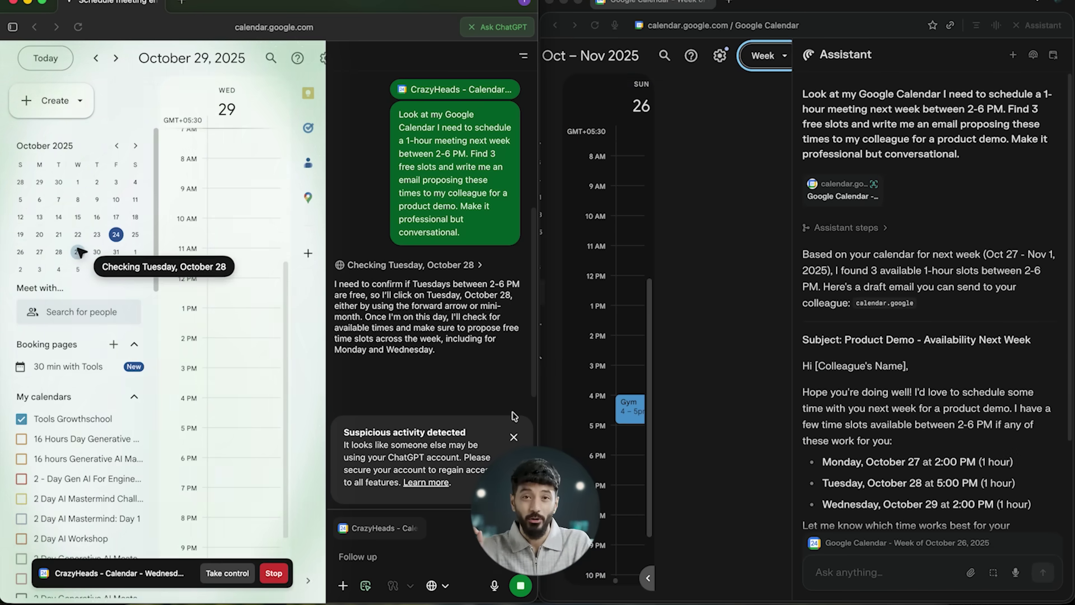
scroll(909, 392, down, 5)
scroll(908, 392, up, 5)
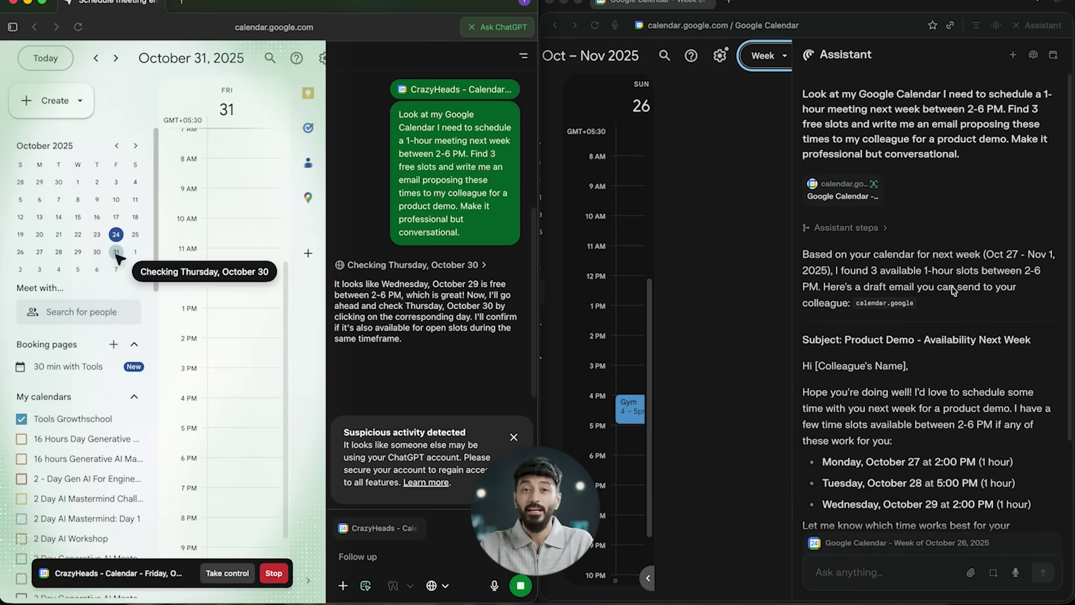
scroll(953, 291, down, 4)
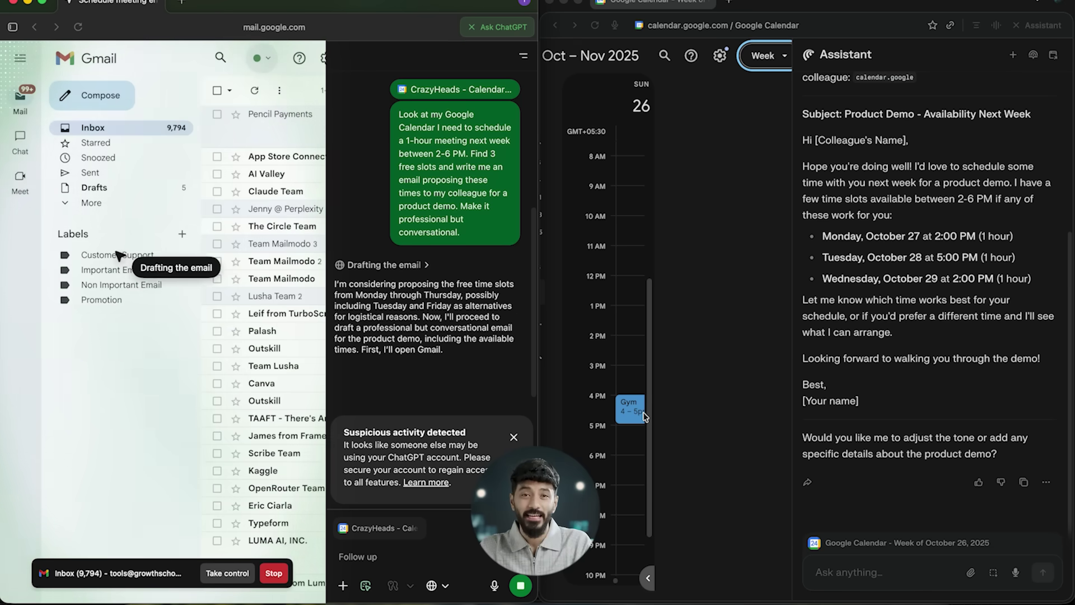
Dismiss the 'Suspicious activity detected' notice in the ChatGPT sidebar
click(515, 440)
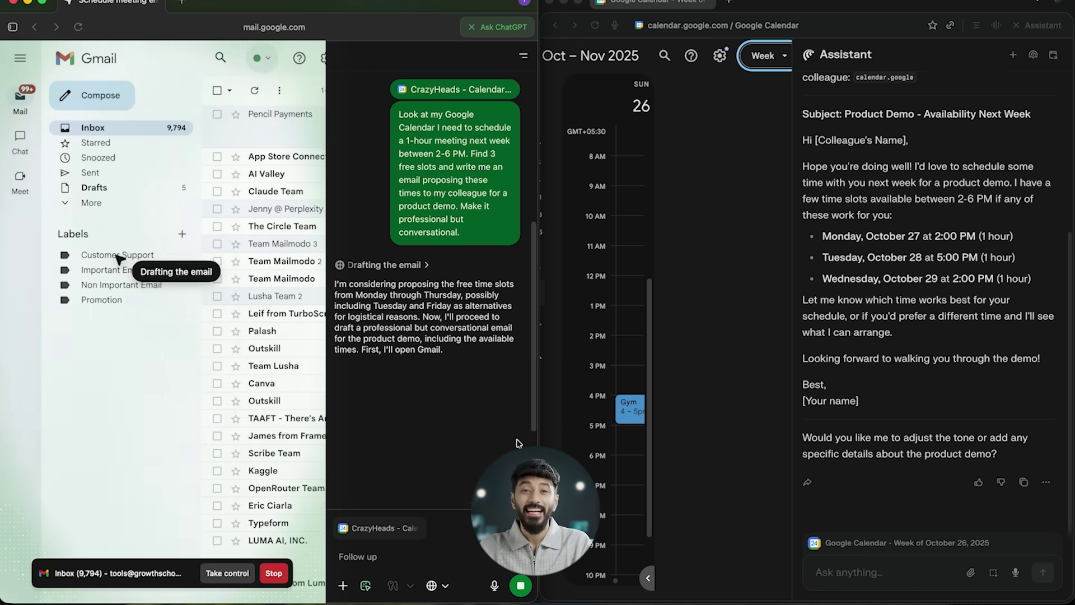